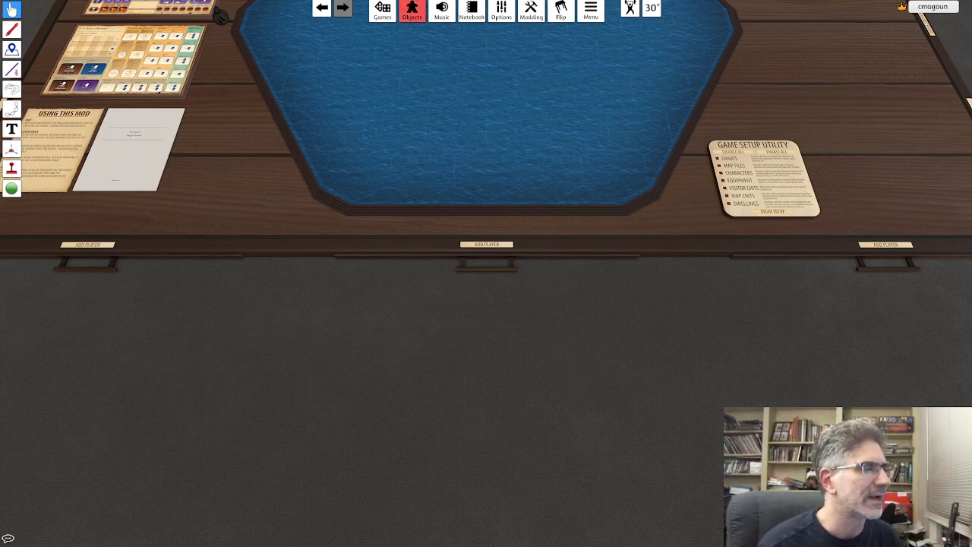
Add a player seat, shift the Player Aids card right, and delete the Record of Fate sheet
left_click(487, 244)
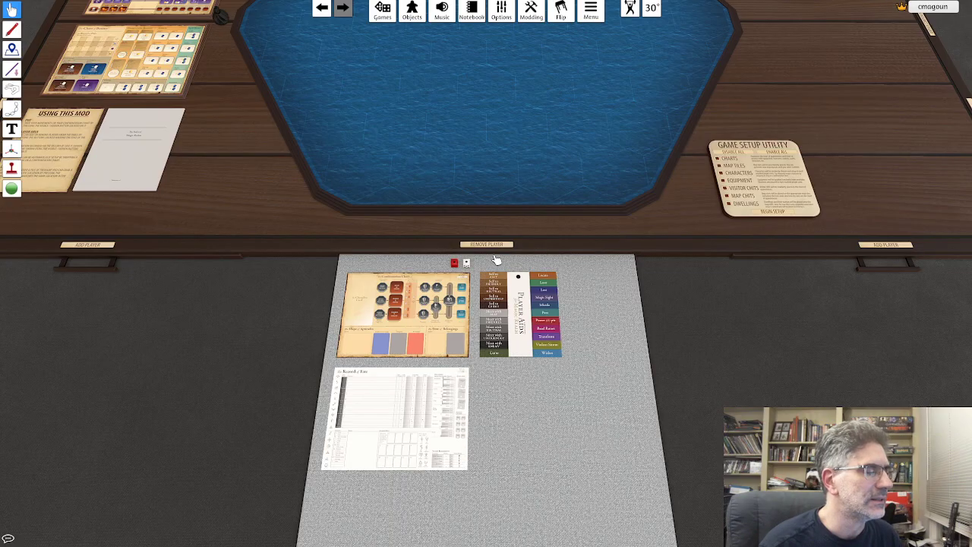
scroll(506, 275, "up", 5)
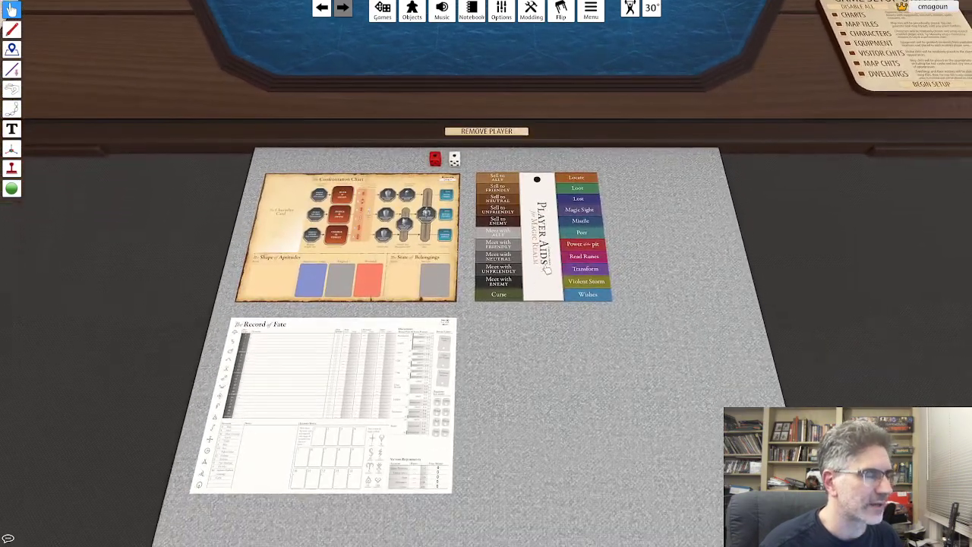
left_click_drag(548, 272, 672, 251)
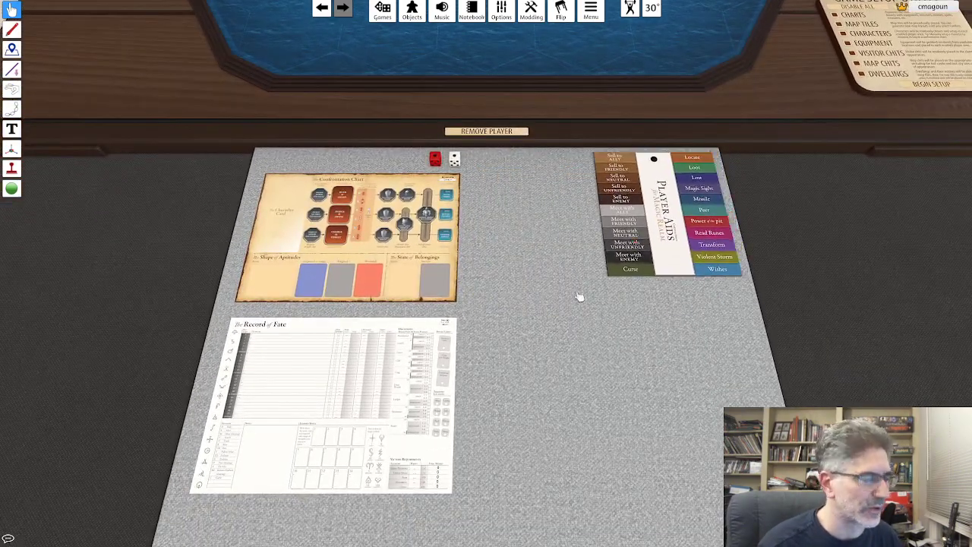
scroll(572, 358, "up", 3)
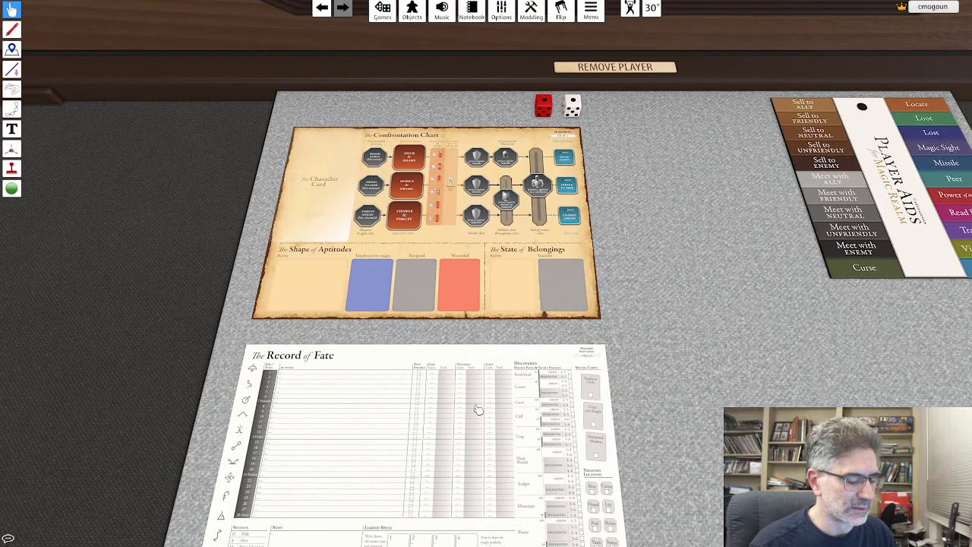
key("Delete")
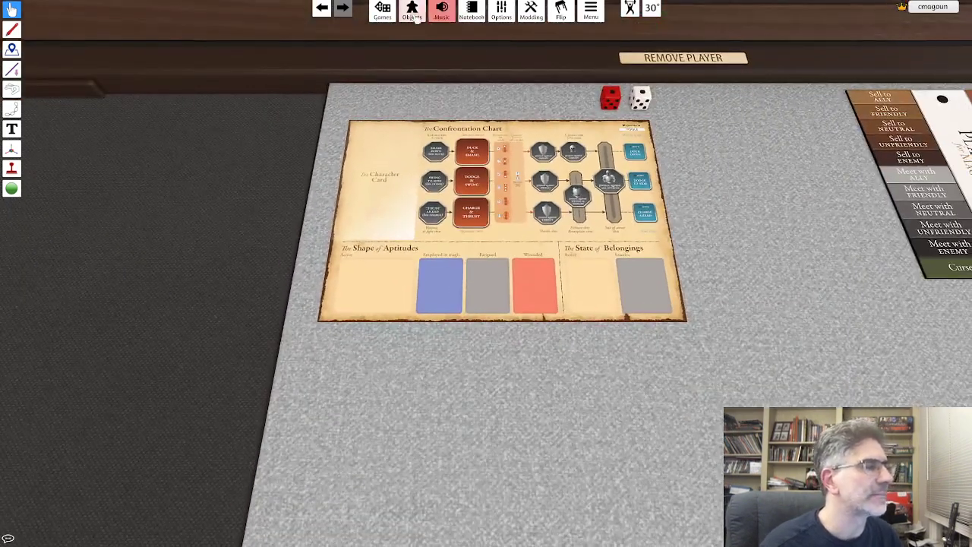
Drag the White Witch bag from Saved Objects > Characters onto the table beside the dice
left_click(412, 10)
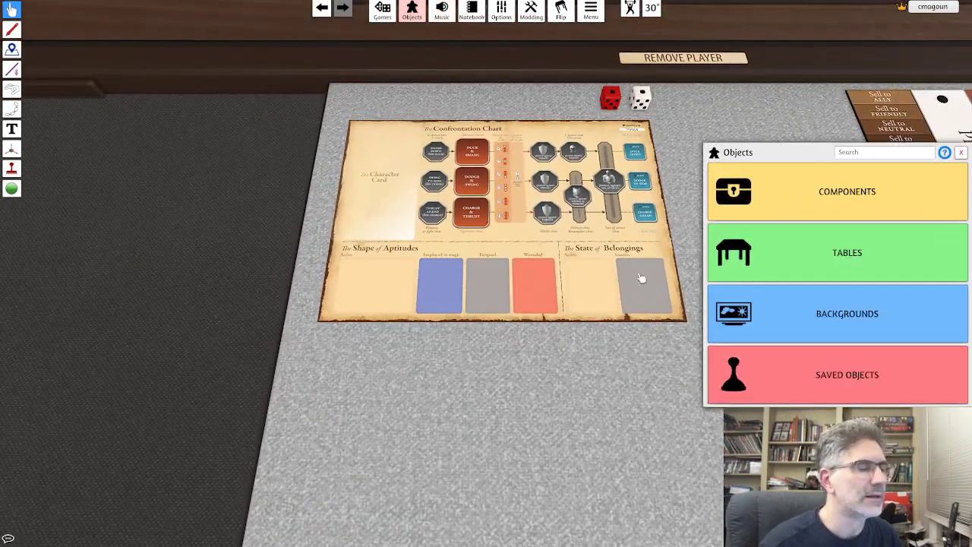
left_click(798, 374)
left_click(725, 196)
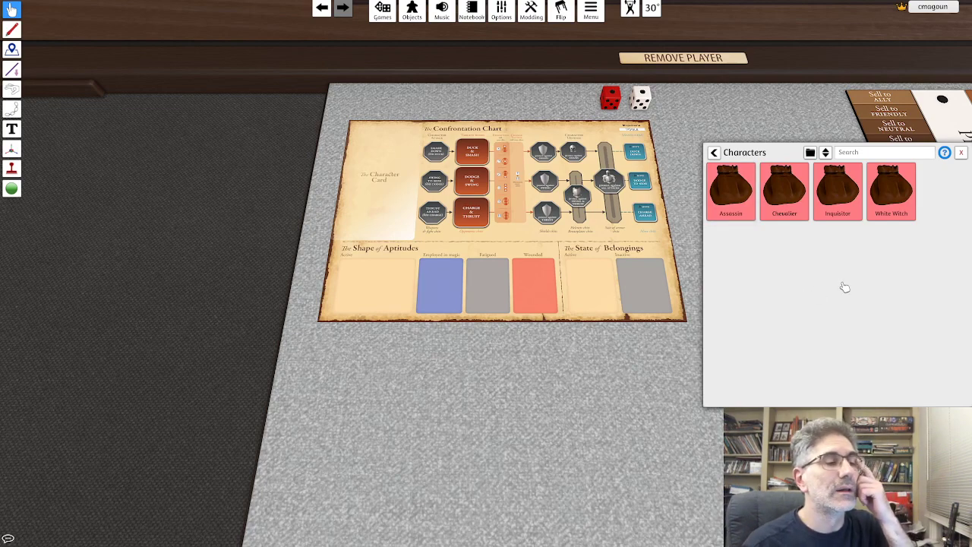
mouse_move(891, 192)
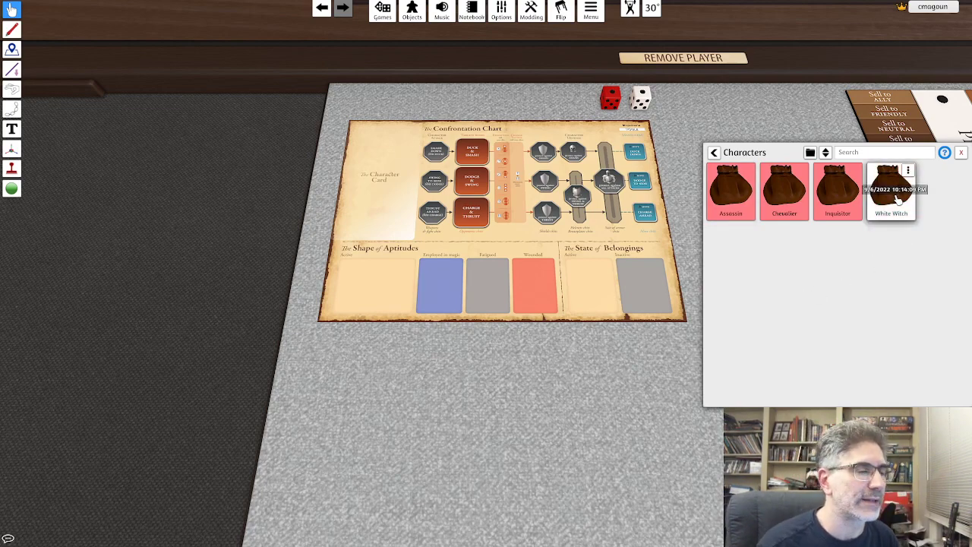
left_click_drag(897, 199, 692, 110)
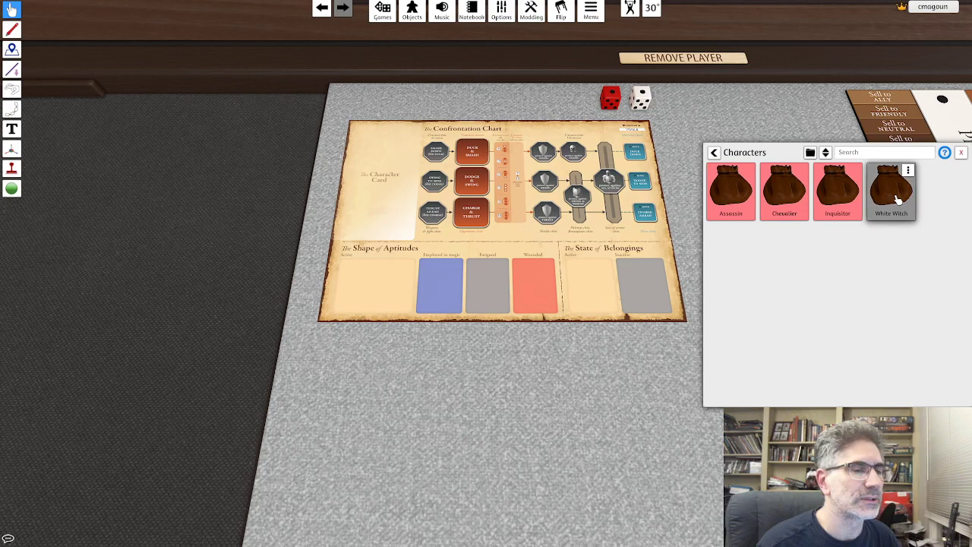
left_click(961, 152)
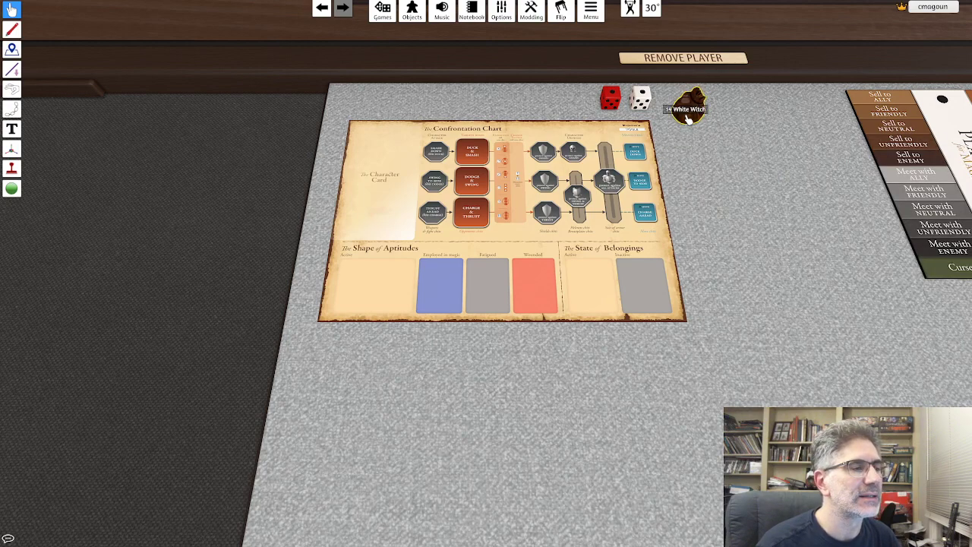
Place the White Witch bag by the board and draw its card, text side up, onto Character Card
left_click_drag(690, 118, 706, 190)
scroll(729, 258, "up", 3)
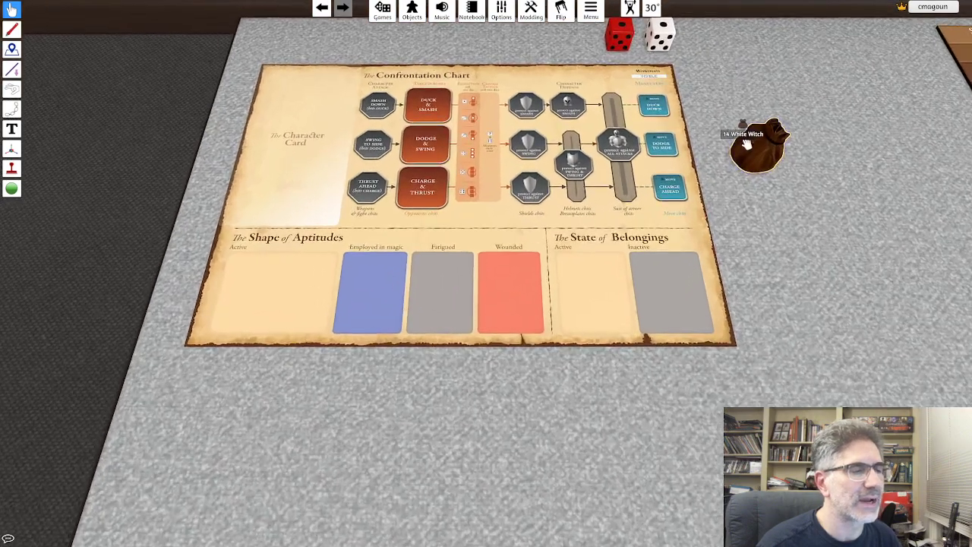
right_click(748, 145)
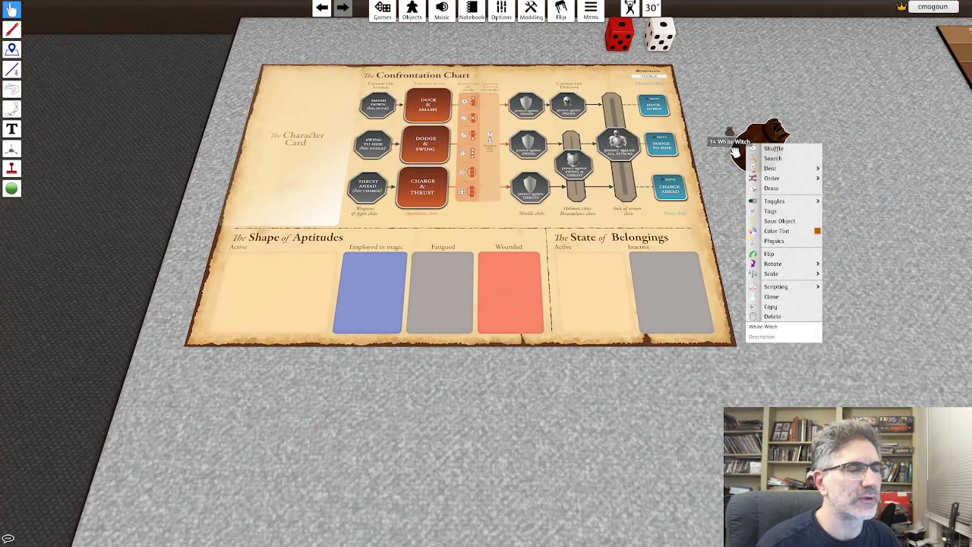
left_click_drag(739, 154, 304, 133)
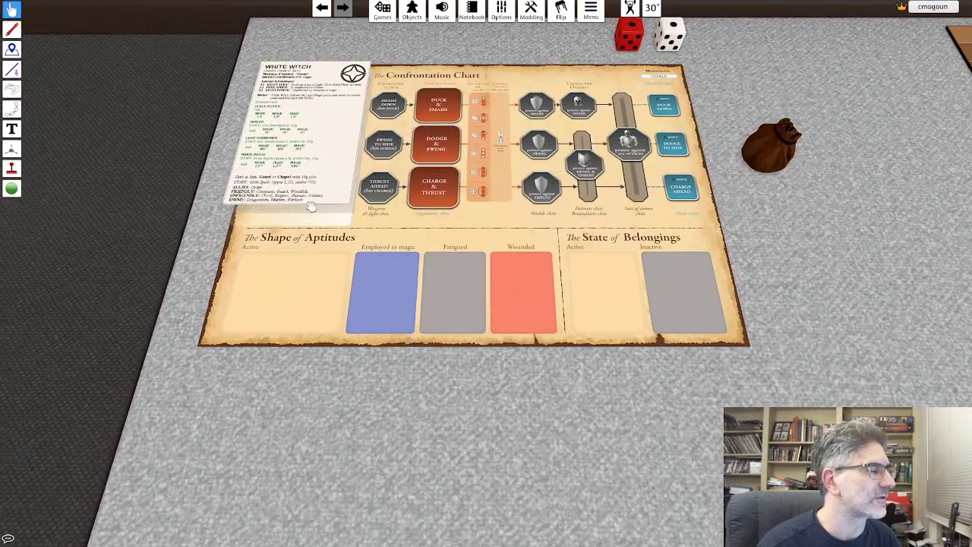
scroll(366, 306, "up", 3)
scroll(474, 196, "up", 2)
key("f")
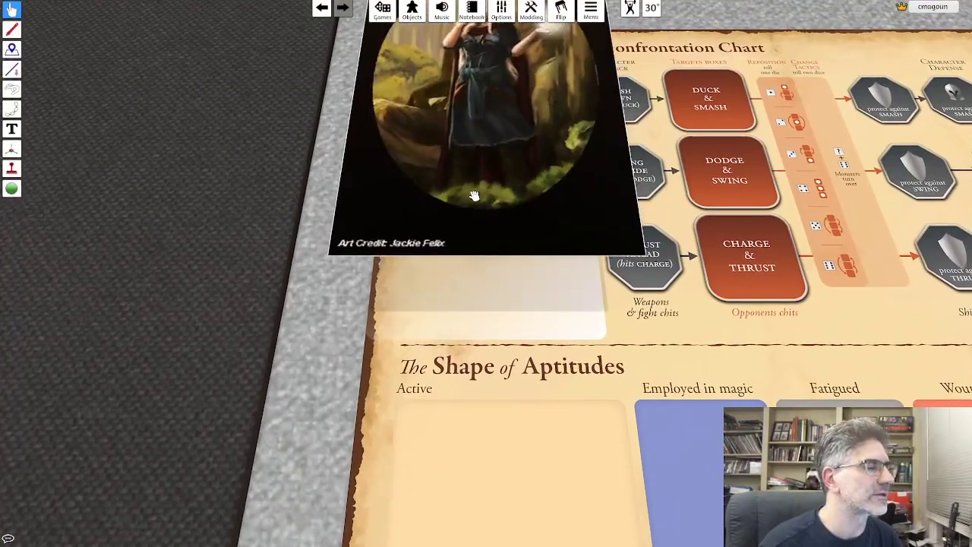
scroll(486, 258, "down", 2)
key("f")
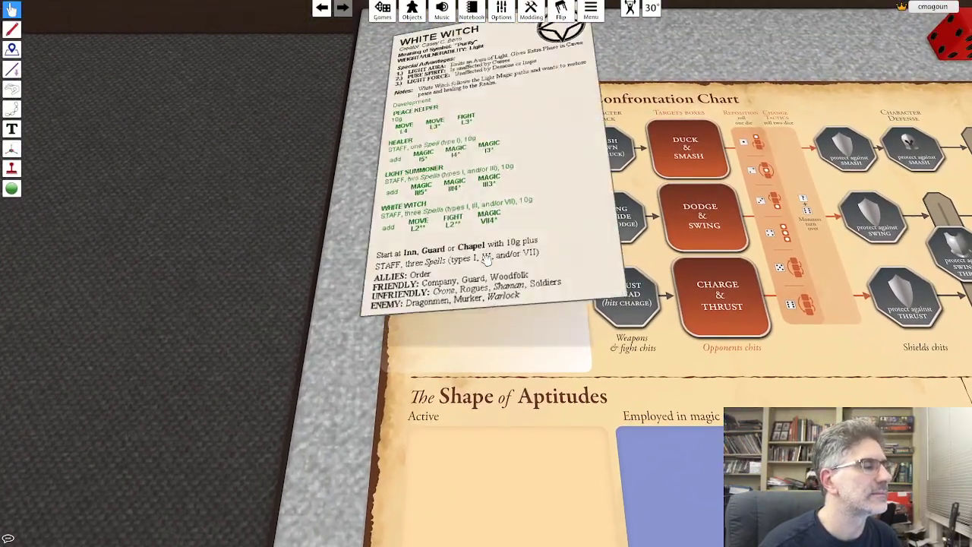
scroll(487, 262, "down", 3)
scroll(488, 264, "up", 3)
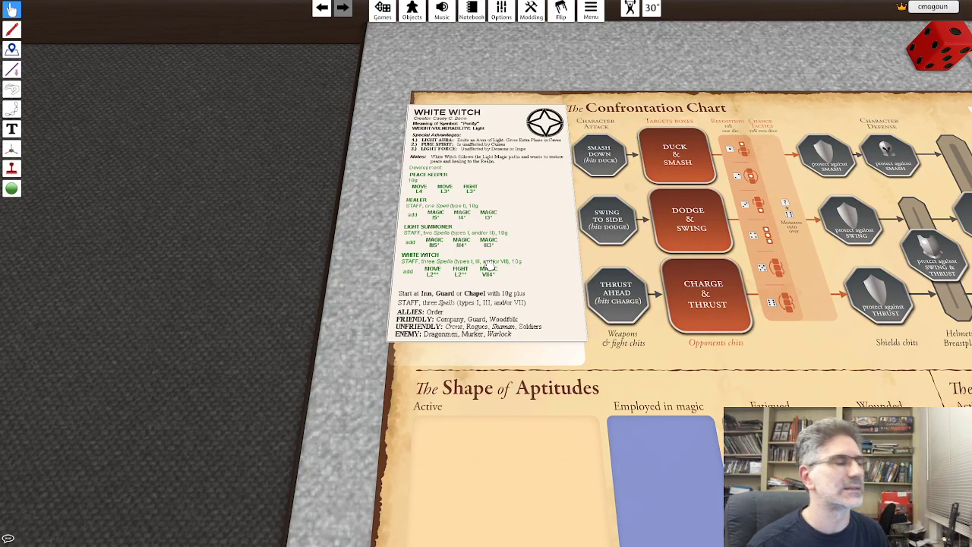
scroll(488, 266, "down", 1)
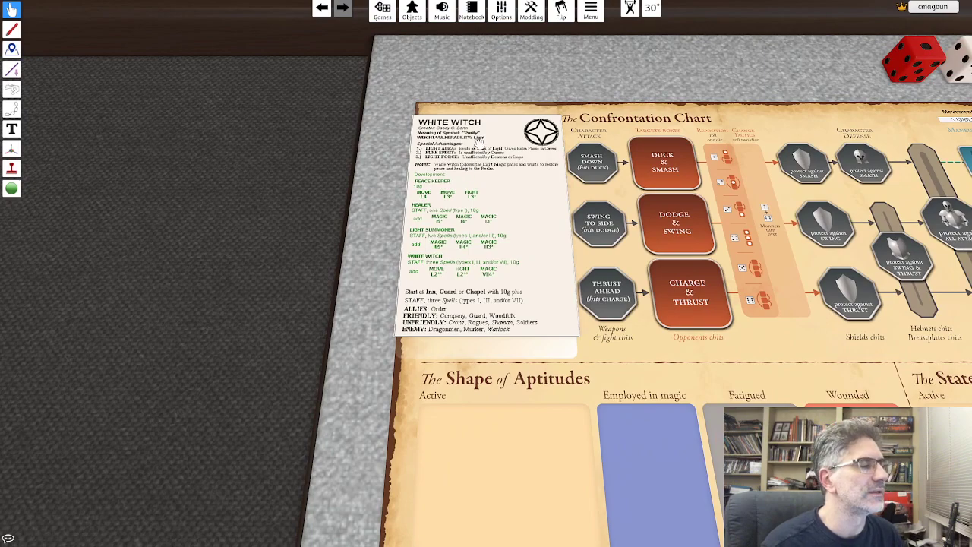
scroll(492, 234, "down", 3)
scroll(487, 277, "up", 2)
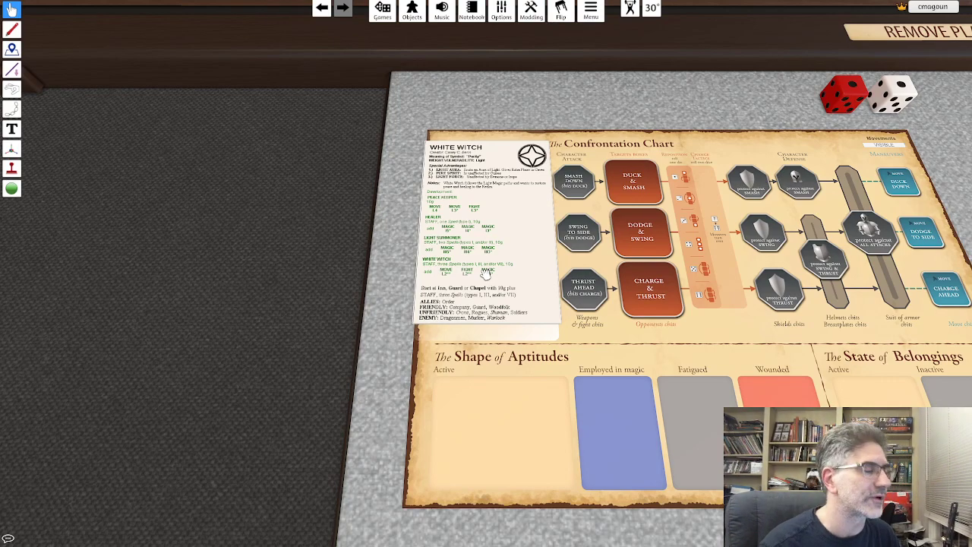
scroll(487, 275, "down", 5)
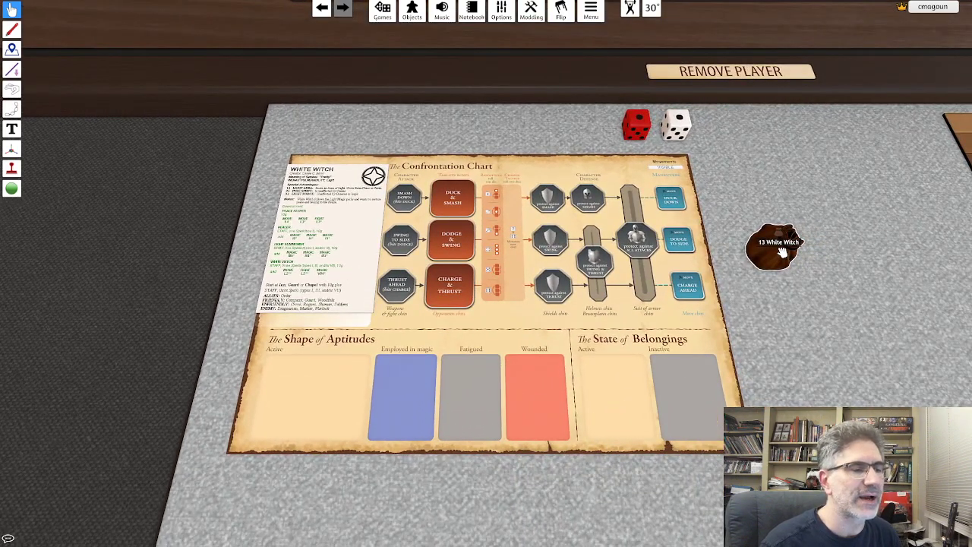
Put the Staff in Belongings Active and a first row of four magic chits in Aptitudes Active
left_click_drag(783, 253, 623, 389)
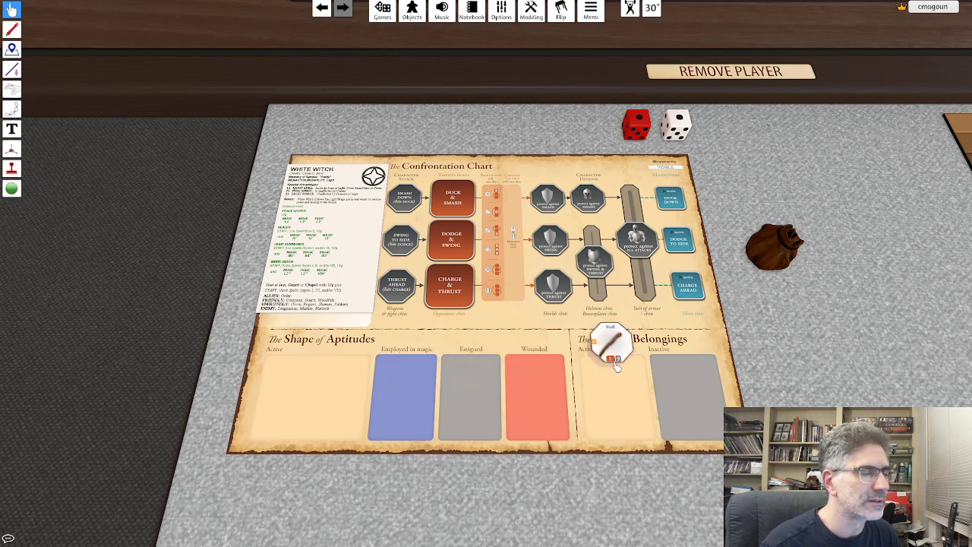
left_click_drag(775, 247, 301, 375)
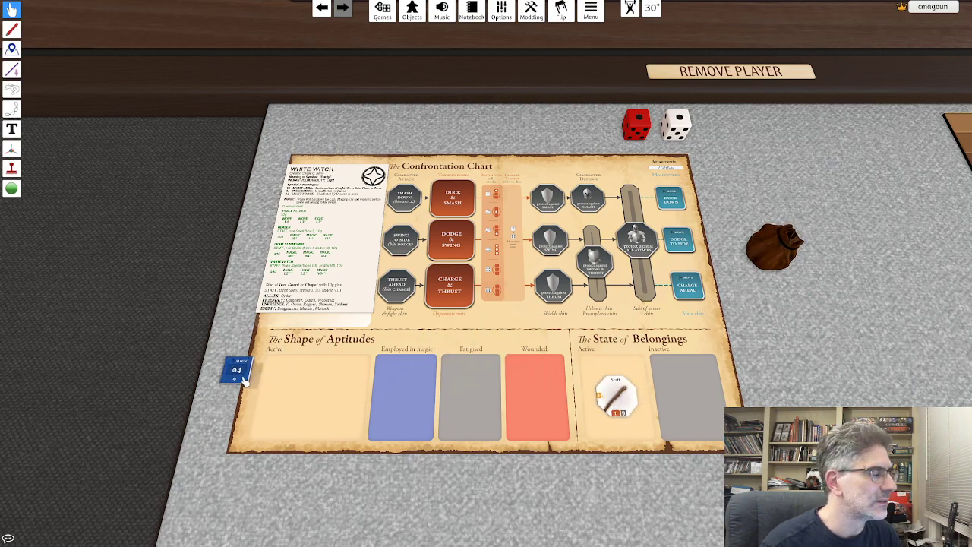
left_click_drag(771, 251, 300, 368)
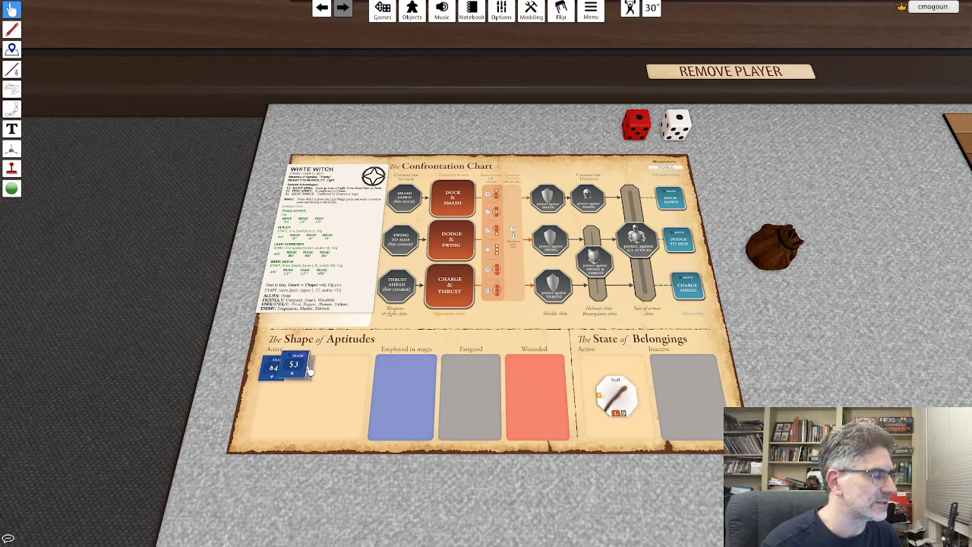
left_click_drag(775, 247, 329, 368)
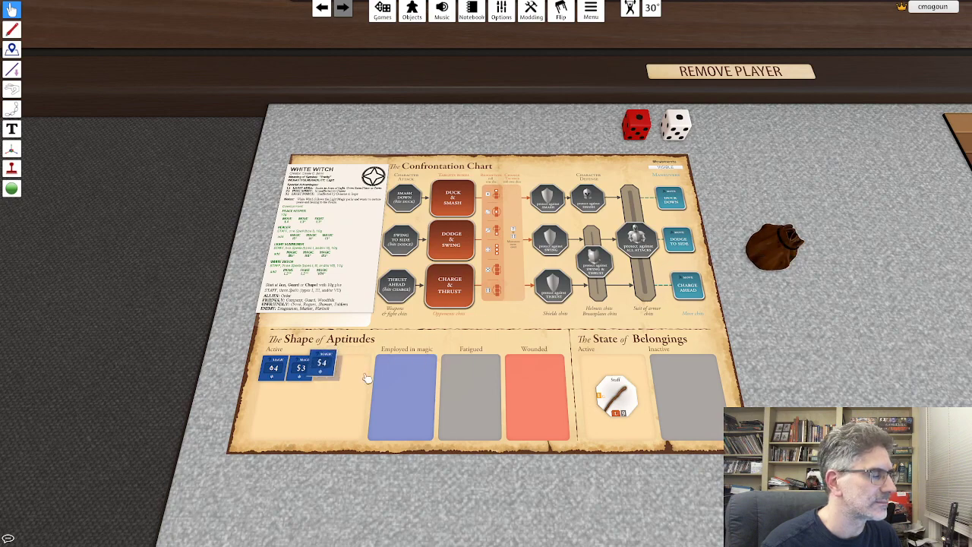
left_click_drag(790, 257, 360, 371)
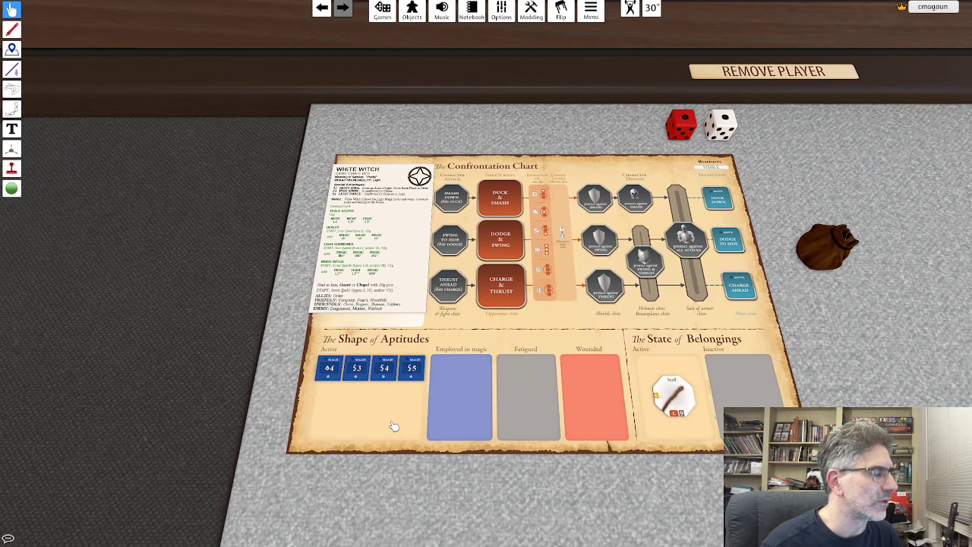
scroll(373, 402, "up", 5)
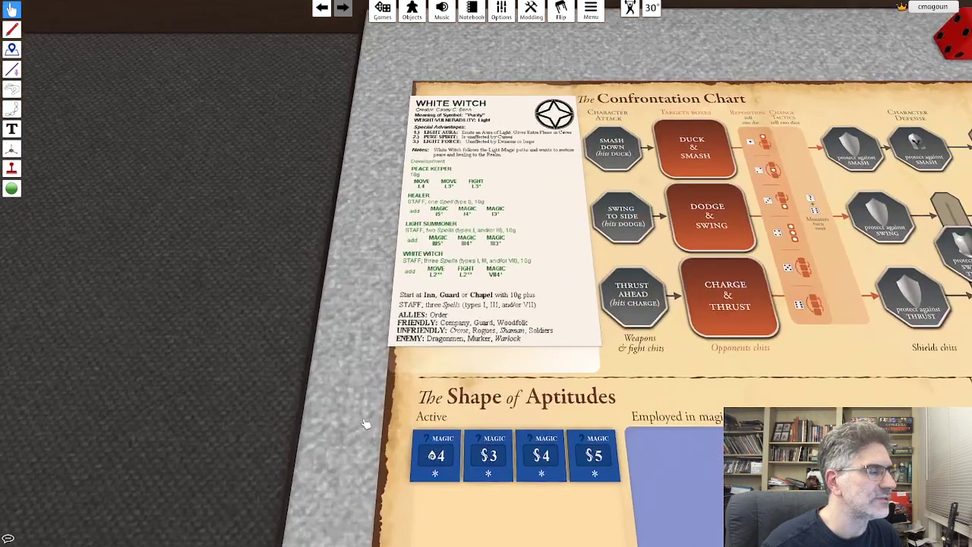
scroll(375, 413, "down", 5)
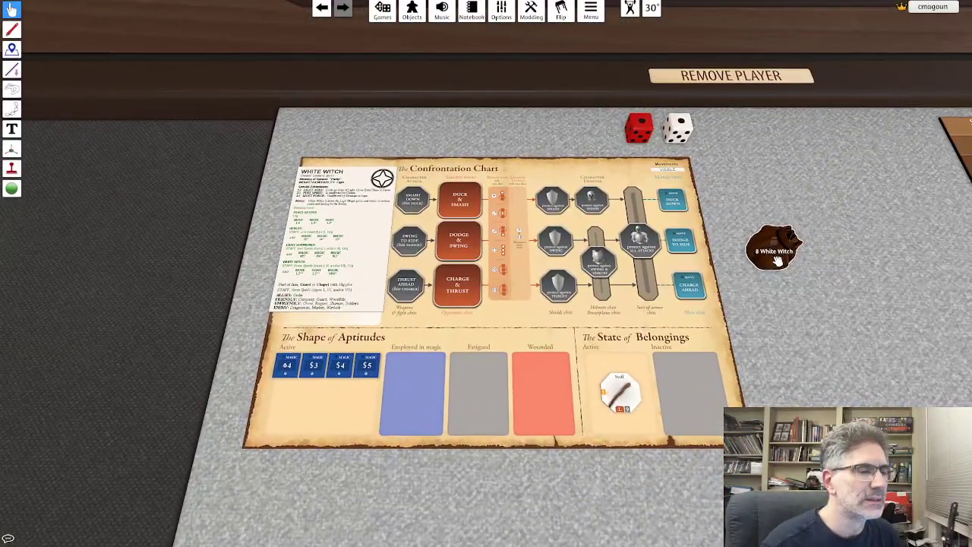
Lay a second row of three magic chits, then the move L4 chit after the +5
left_click_drag(777, 260, 282, 391)
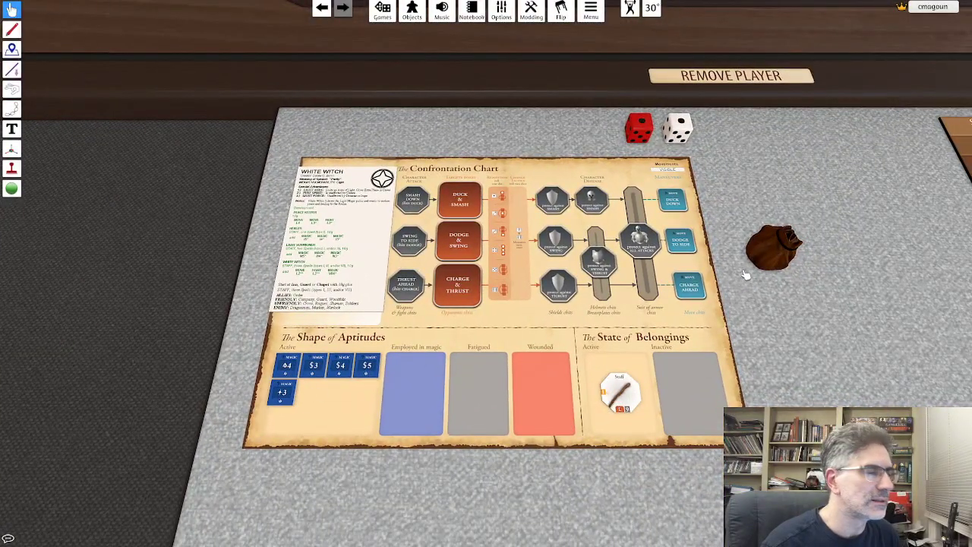
mouse_move(764, 257)
left_mouse_down()
mouse_move(368, 391)
mouse_move(308, 394)
left_mouse_up()
mouse_move(767, 254)
left_mouse_down()
mouse_move(372, 392)
mouse_move(342, 391)
left_mouse_up()
left_click_drag(775, 251, 364, 392)
Fill the bottom row with the move L3, move L2, fight L3 and fight L2 chits
mouse_move(796, 244)
left_mouse_down()
mouse_move(327, 415)
mouse_move(275, 420)
left_mouse_up()
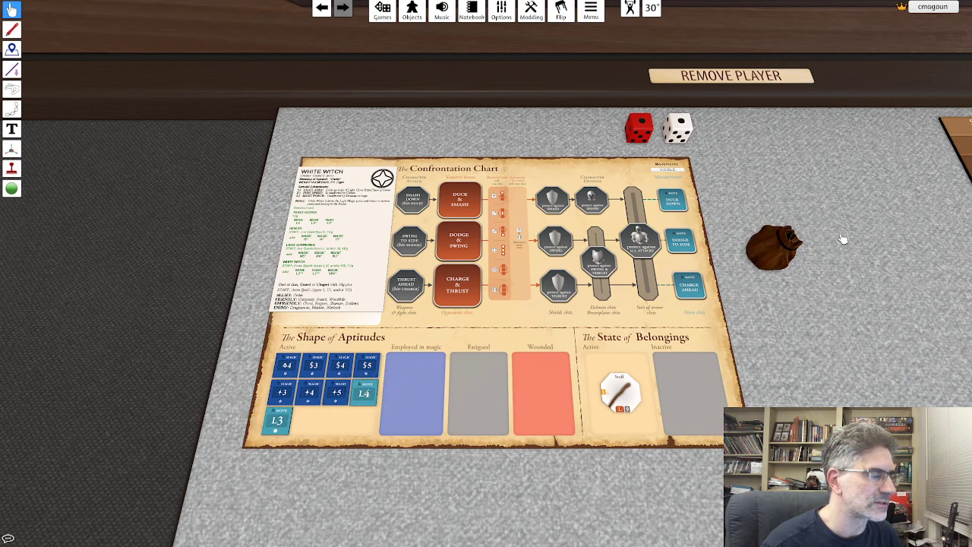
left_click_drag(775, 247, 304, 420)
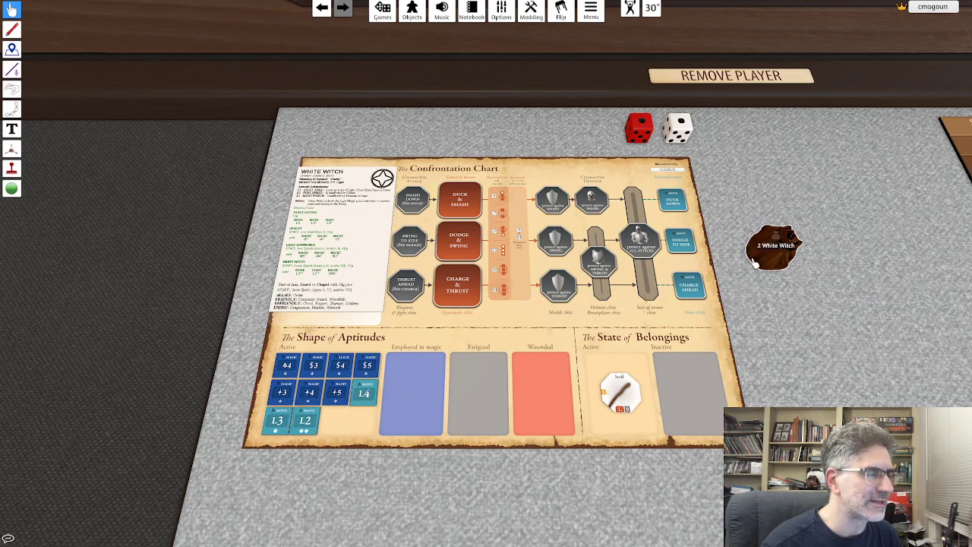
left_click_drag(771, 244, 332, 430)
left_click_drag(775, 247, 358, 419)
key("f")
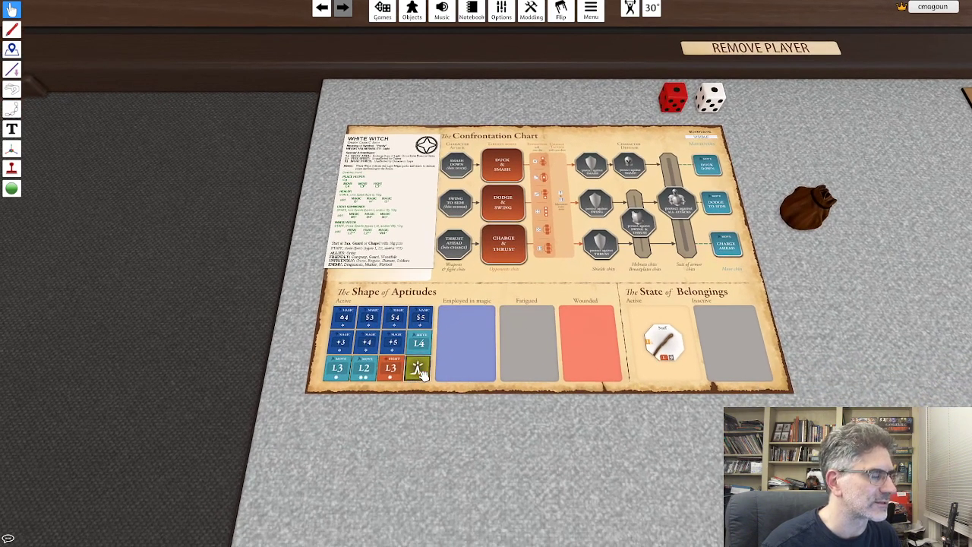
scroll(439, 420, "up", 2)
scroll(448, 426, "up", 2)
scroll(447, 433, "up", 3)
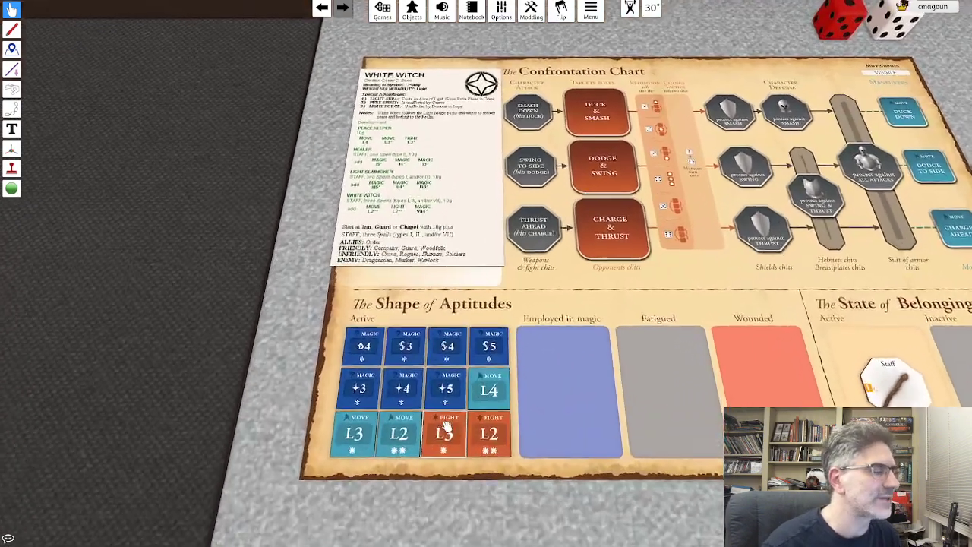
scroll(403, 365, "up", 2)
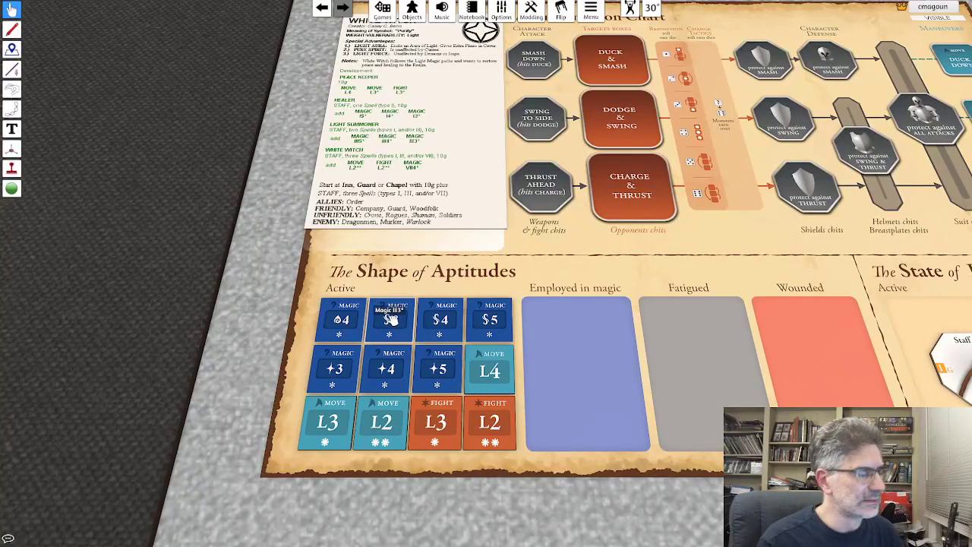
left_click_drag(394, 332, 389, 316)
scroll(389, 315, "down", 5)
scroll(494, 83, "up", 5)
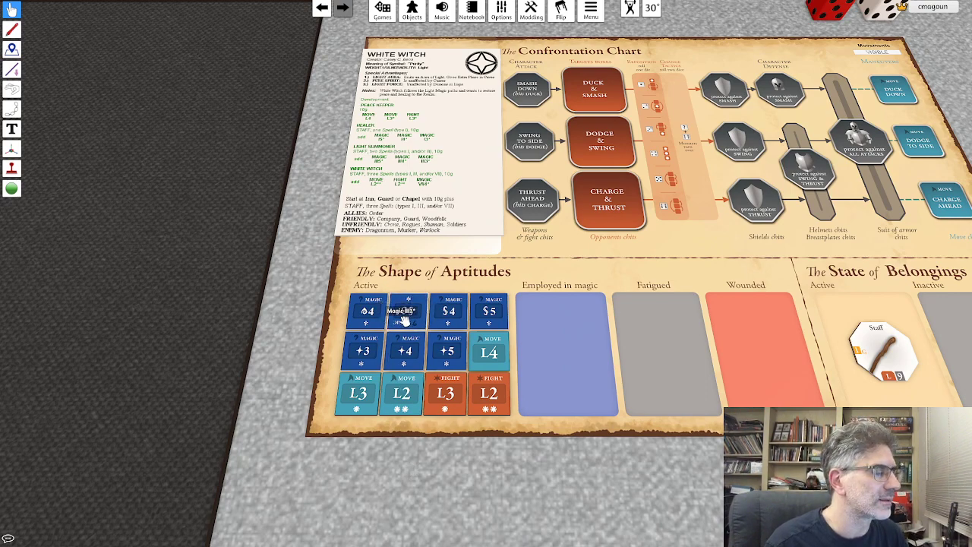
scroll(404, 319, "down", 5)
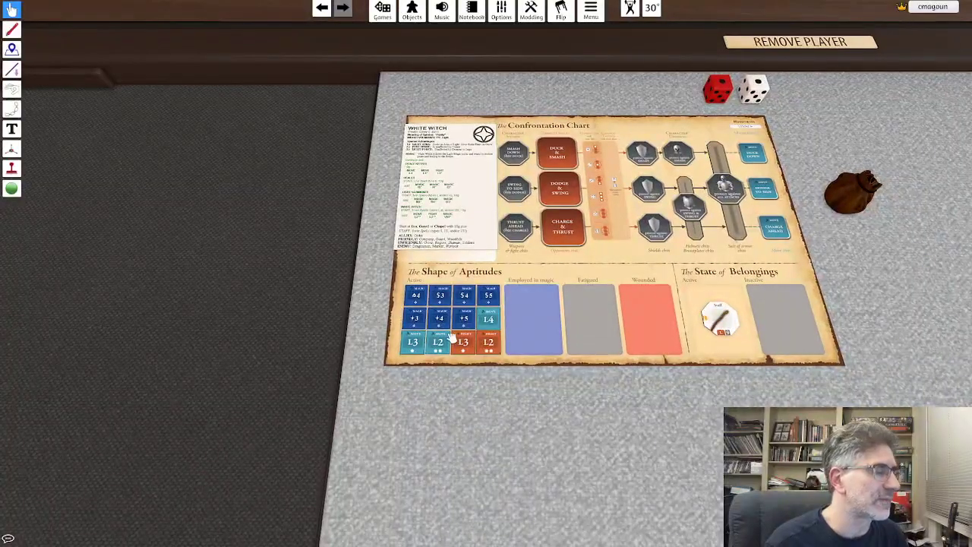
scroll(404, 319, "up", 5)
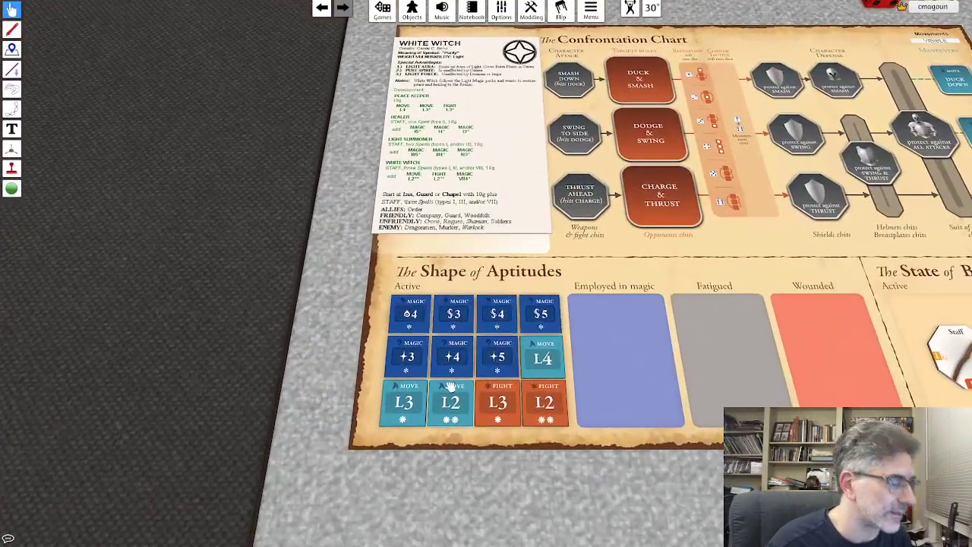
scroll(451, 387, "down", 5)
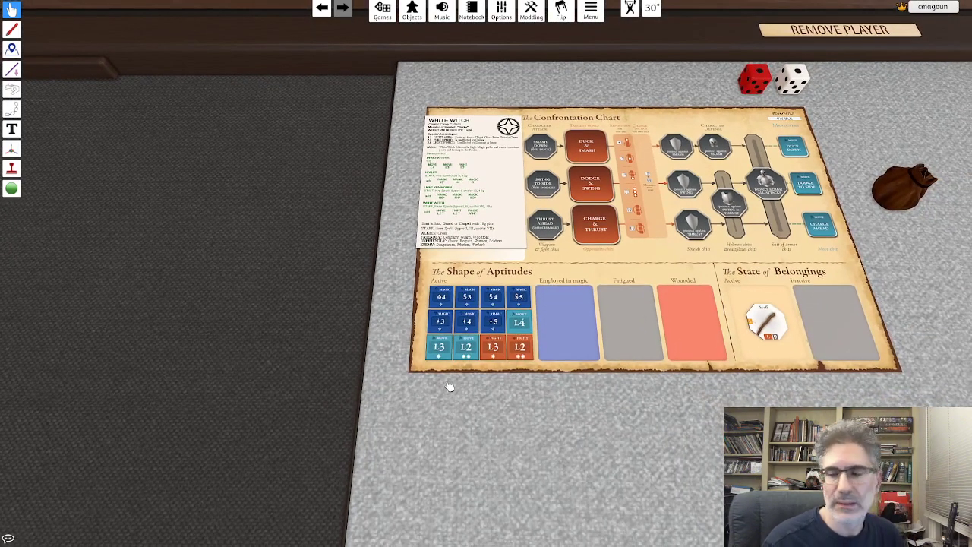
scroll(449, 386, "down", 5)
Pan the camera back to the White Witch board to view its aptitude chits
key("w")
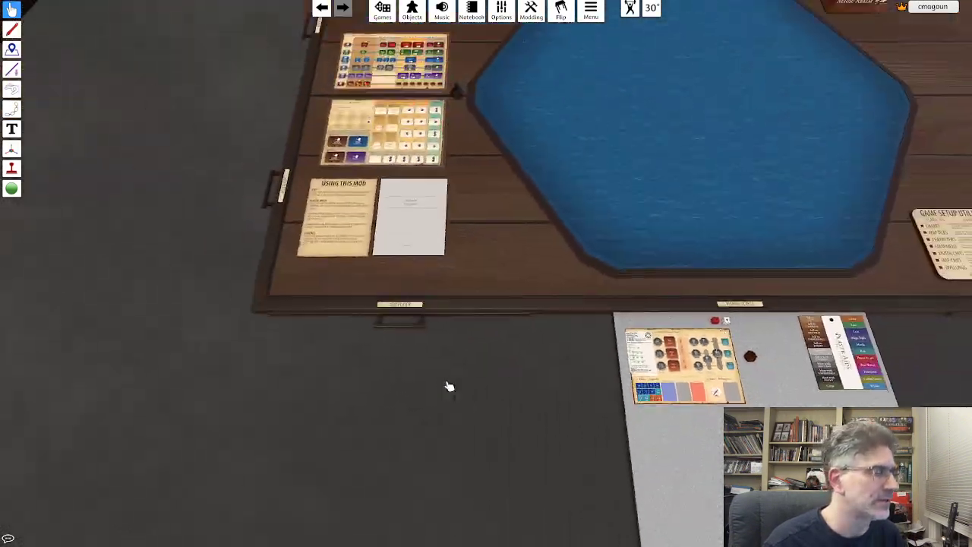
scroll(449, 386, "up", 5)
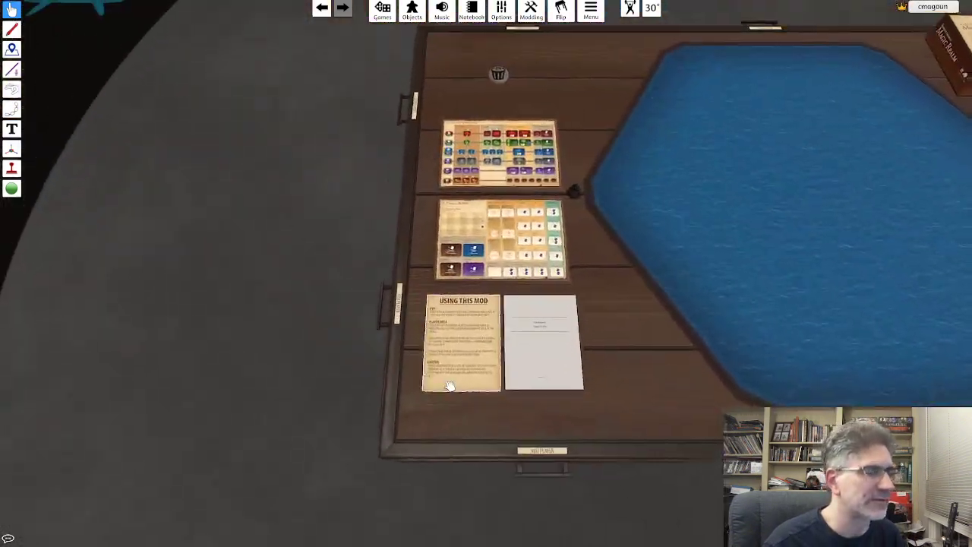
scroll(449, 386, "down", 5)
key("d")
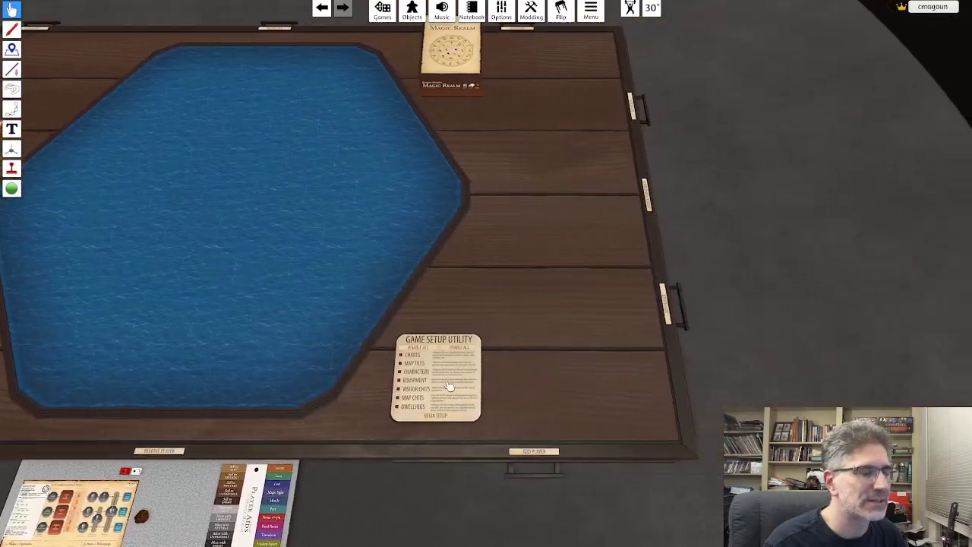
scroll(449, 386, "up", 5)
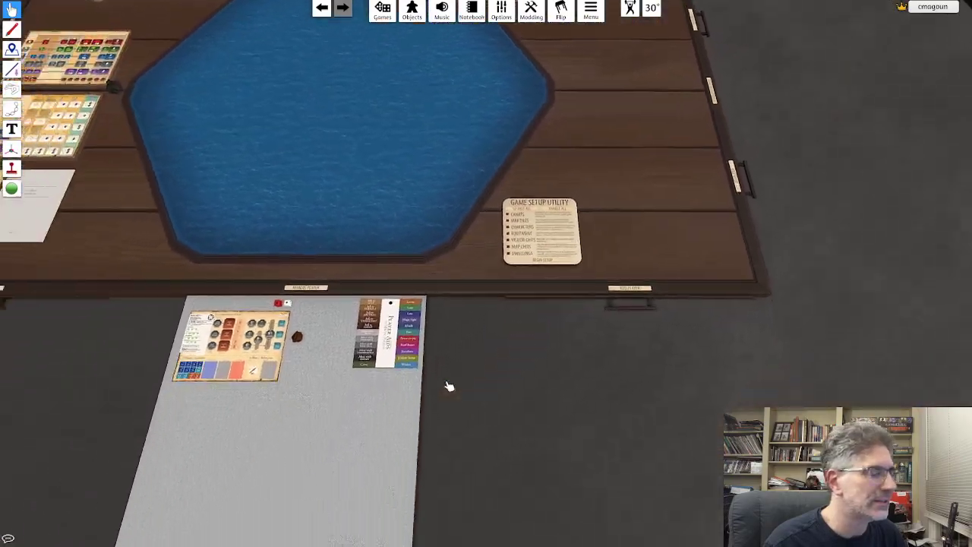
scroll(449, 385, "down", 5)
key("a")
scroll(423, 413, "up", 5)
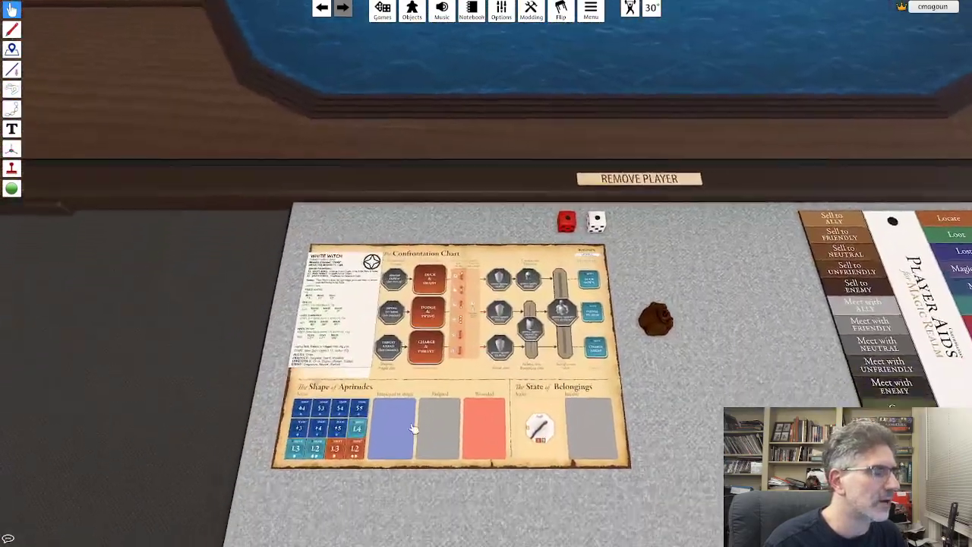
scroll(411, 429, "up", 5)
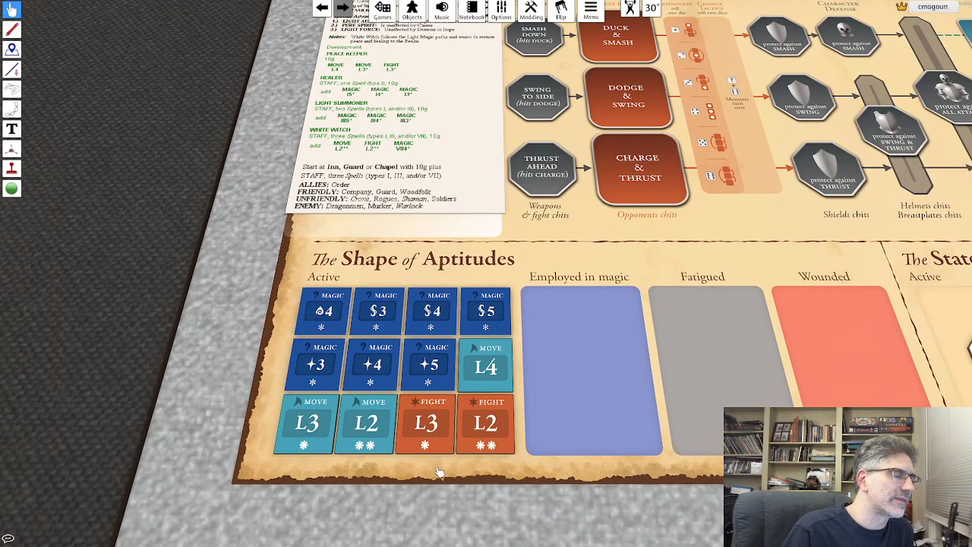
scroll(438, 473, "down", 3)
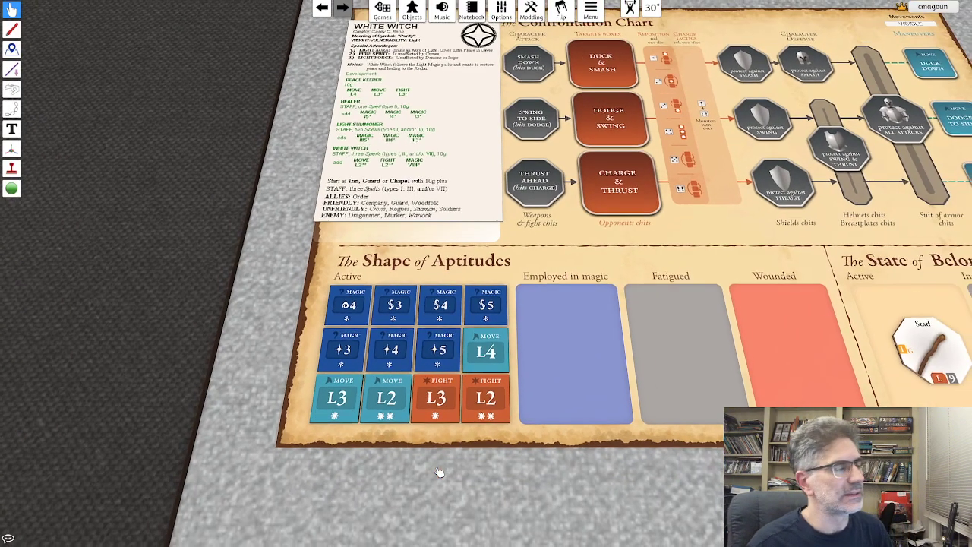
scroll(438, 473, "down", 3)
scroll(439, 473, "up", 2)
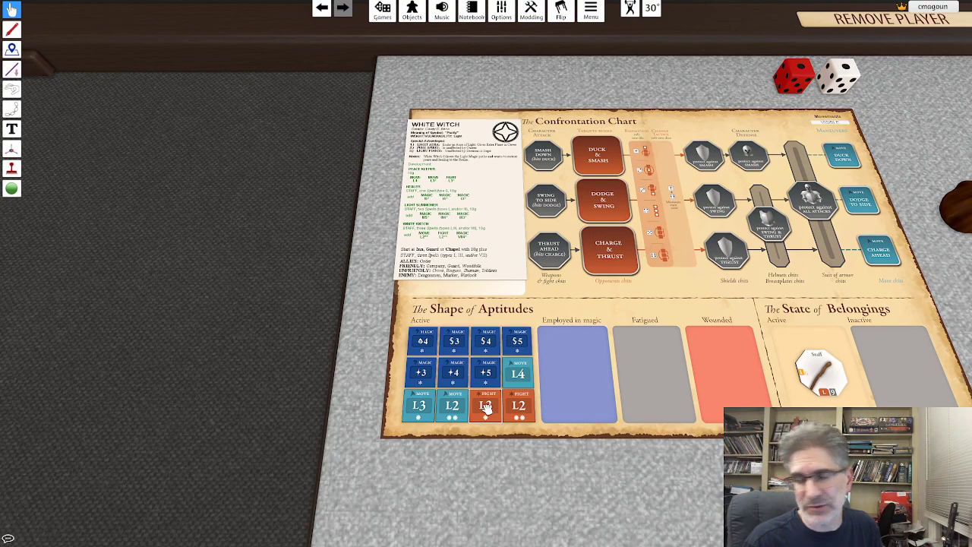
scroll(486, 406, "up", 3)
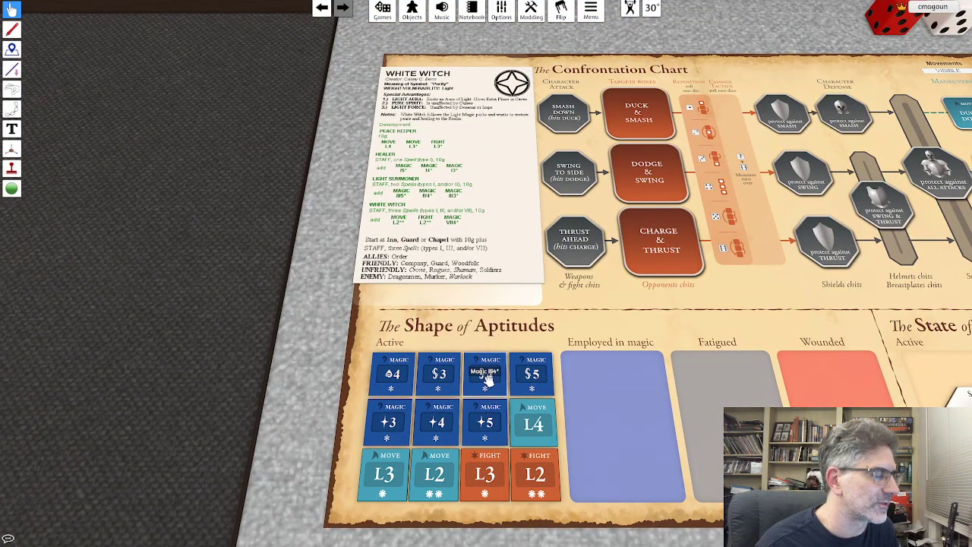
scroll(486, 411, "up", 2)
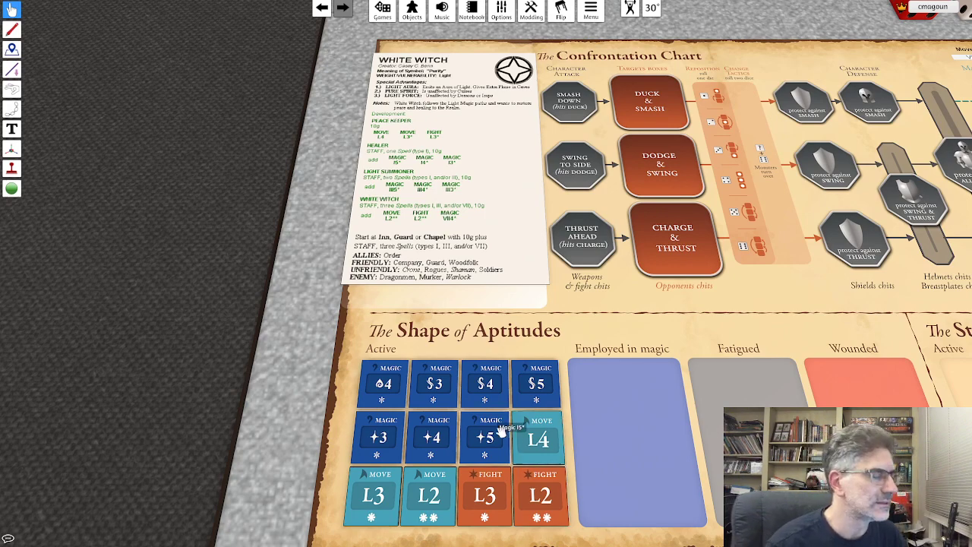
Move MOVE L3, FIGHT L3, FIGHT L2 and MOVE L4 into the left column, parking magic chits aside
left_click_drag(376, 439, 592, 332)
left_click_drag(380, 380, 554, 319)
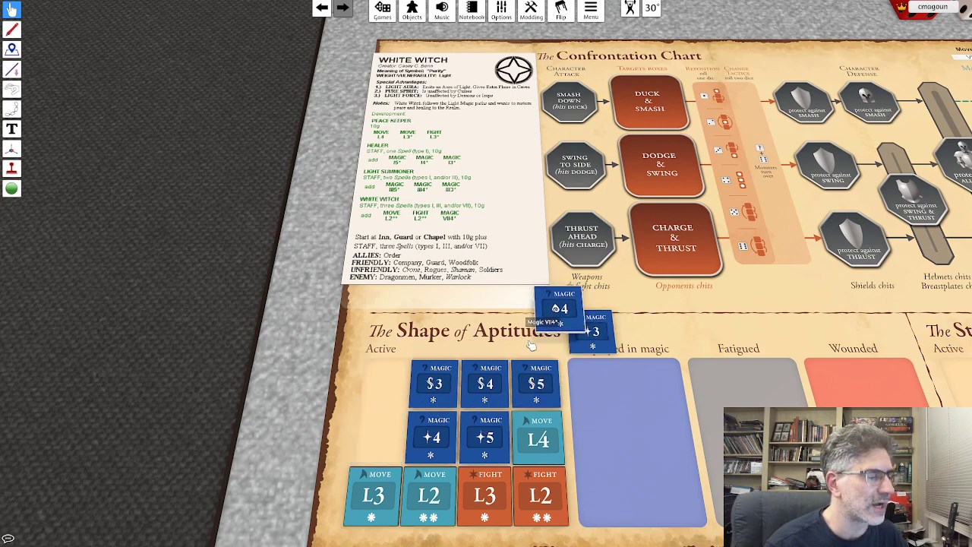
left_click_drag(371, 505, 372, 495)
left_click_drag(485, 495, 384, 383)
mouse_move(541, 495)
left_mouse_down()
mouse_move(481, 460)
mouse_move(369, 432)
left_mouse_up()
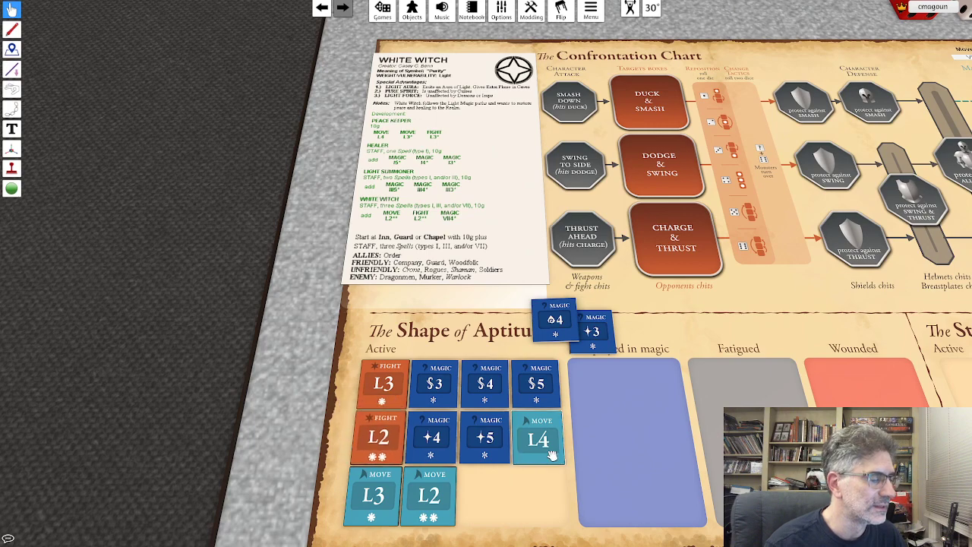
left_click_drag(431, 437, 543, 495)
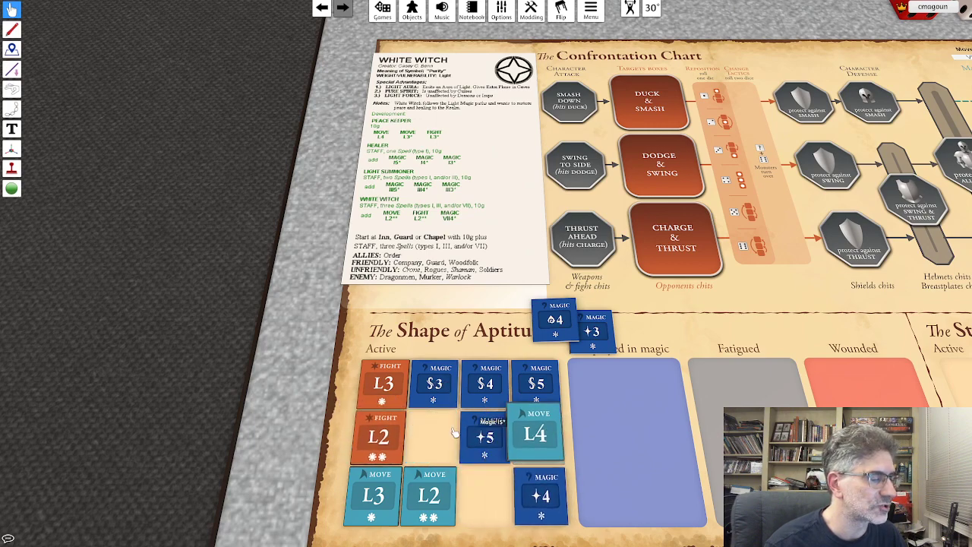
left_click_drag(438, 433, 433, 439)
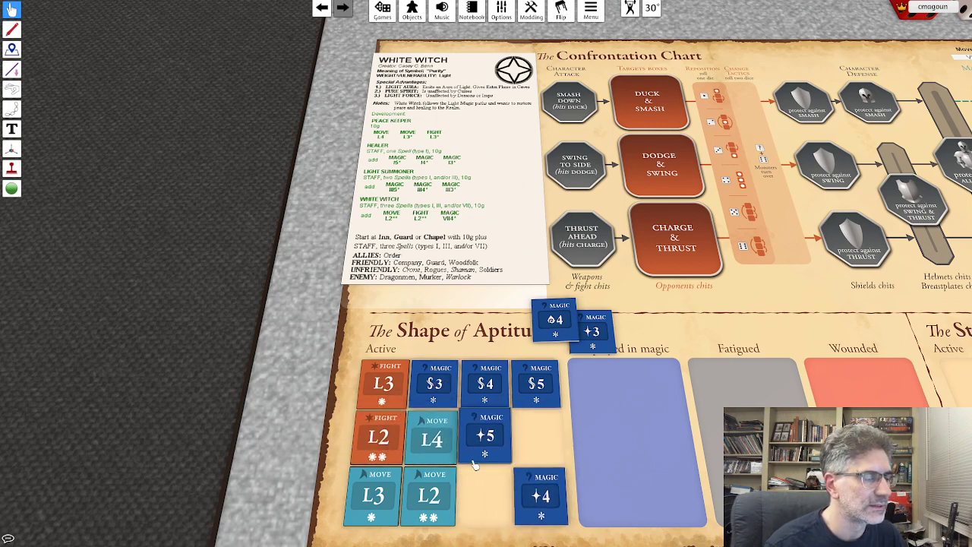
Arrange the +5, +4, +3 and ◎4 magic chits on the right side of the grid
left_click_drag(501, 429, 487, 497)
mouse_move(554, 320)
left_mouse_down()
mouse_move(536, 454)
mouse_move(613, 495)
left_mouse_up()
left_click_drag(485, 495, 485, 437)
left_click_drag(541, 496, 538, 434)
left_click_drag(593, 330, 485, 495)
mouse_move(614, 495)
left_mouse_down()
mouse_move(557, 503)
mouse_move(541, 495)
left_mouse_up()
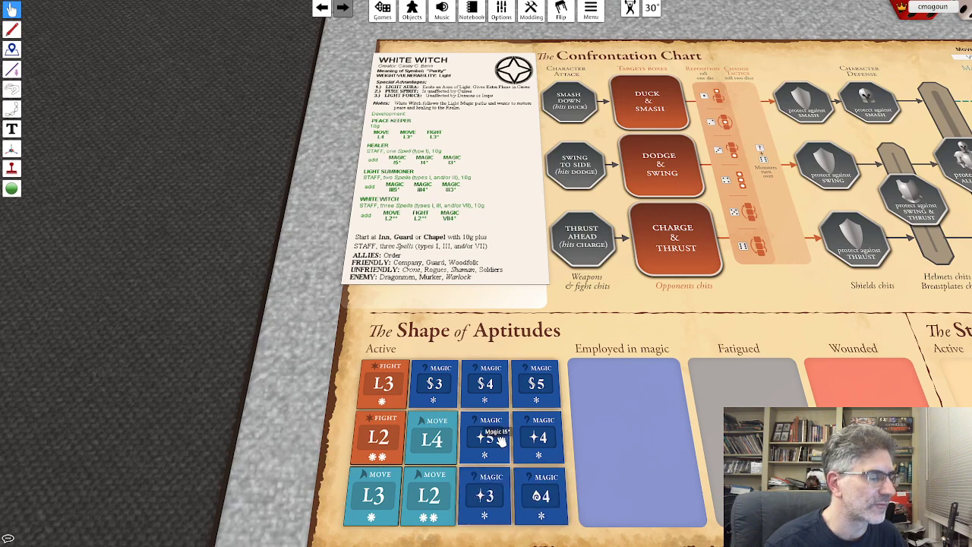
Turn the +5 and +4 magic chits upside down, then pick up the $4 chit
key("e")
key("e")
key("e")
key("e")
key("e")
key("e")
mouse_move(536, 437)
left_mouse_down()
mouse_move(528, 442)
mouse_move(536, 436)
left_mouse_up()
key("e")
key("e")
key("e")
left_click_drag(485, 384, 535, 384)
key("e")
key("e")
key("e")
key("e")
key("e")
key("e")
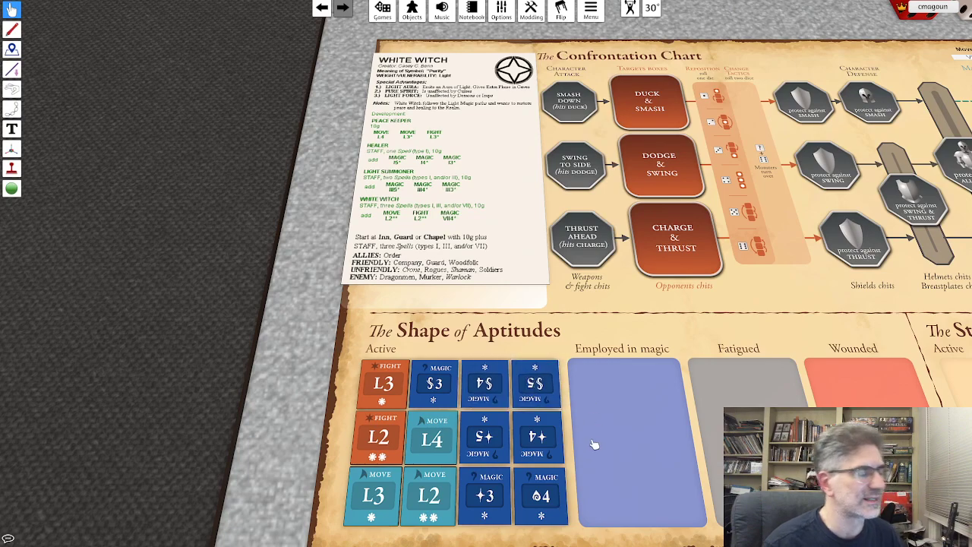
scroll(595, 456, "down", 3)
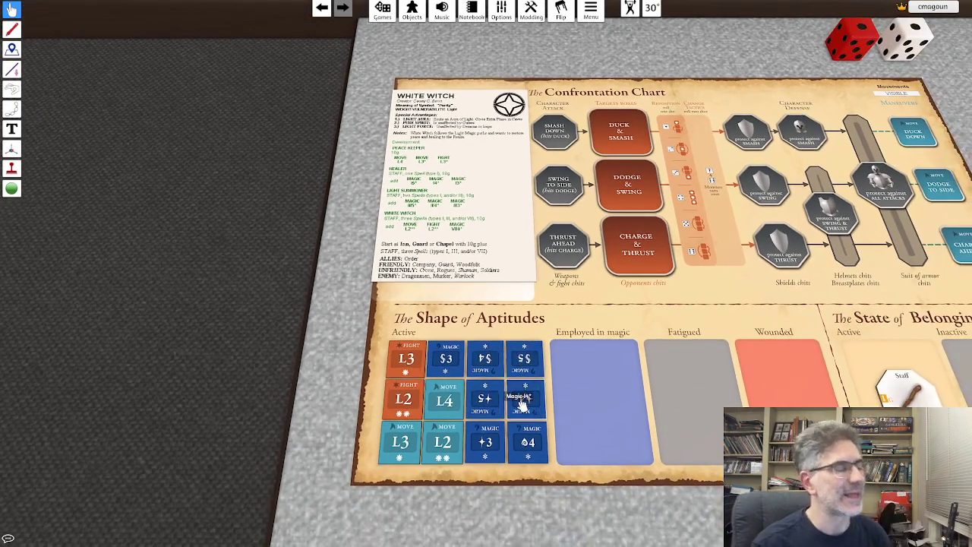
scroll(522, 404, "down", 5)
scroll(504, 422, "up", 6)
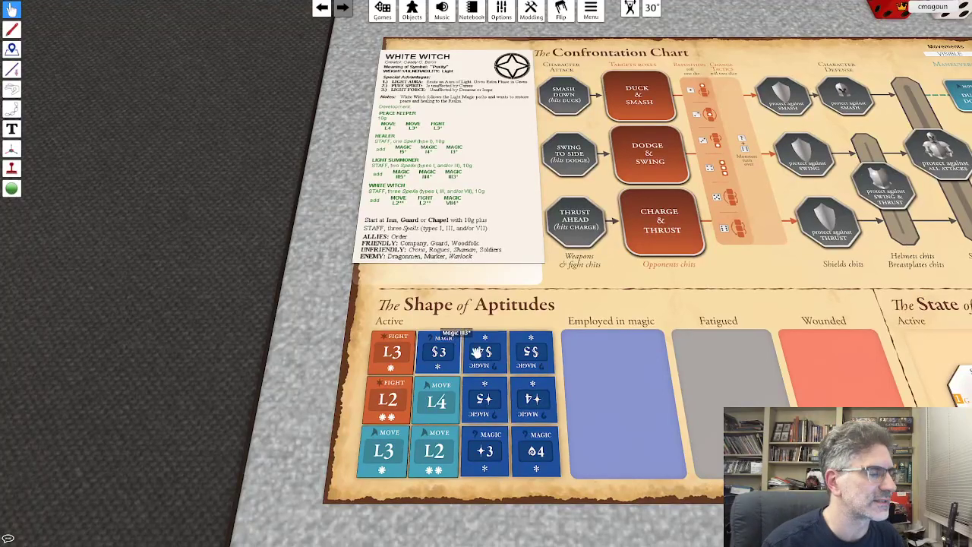
Rotate the $4 and $5 magic chits upright, then reset to the default table view
key("e")
key("e")
key("e")
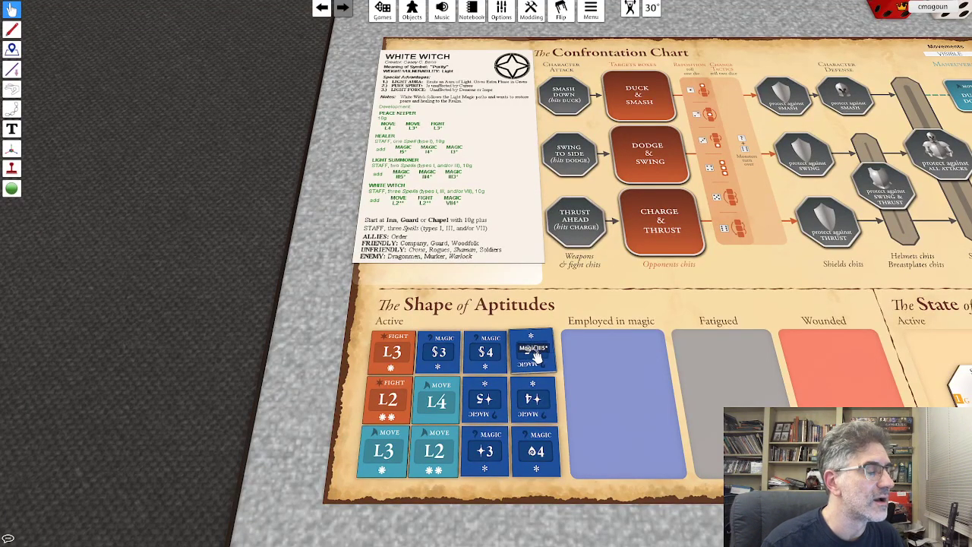
key("e")
key("e")
key("e")
key("e")
key("e")
key("e")
key("e")
key("e")
key("e")
key("e")
key("e")
key("e")
key("e")
key("e")
key("e")
key("e")
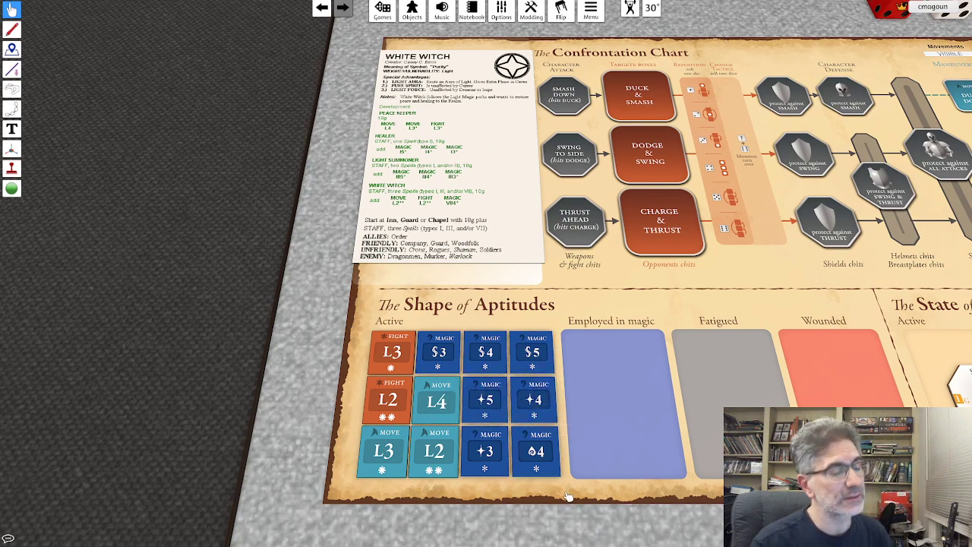
key("space")
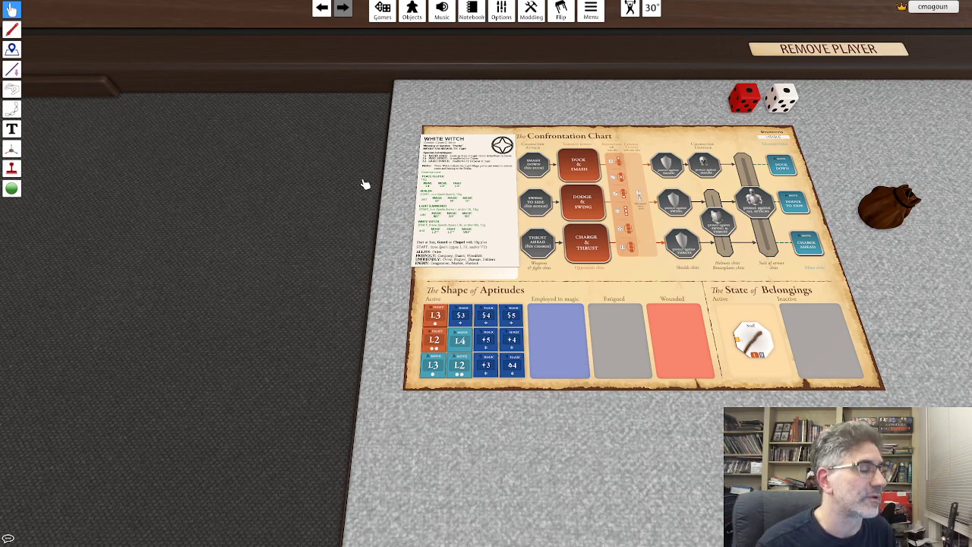
scroll(365, 205, "up", 5)
scroll(359, 250, "down", 2)
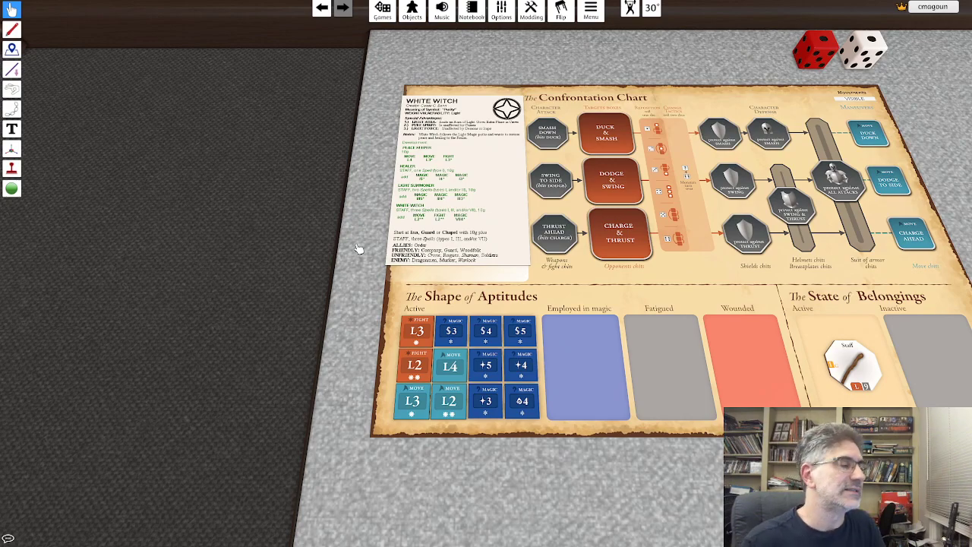
scroll(358, 249, "down", 5)
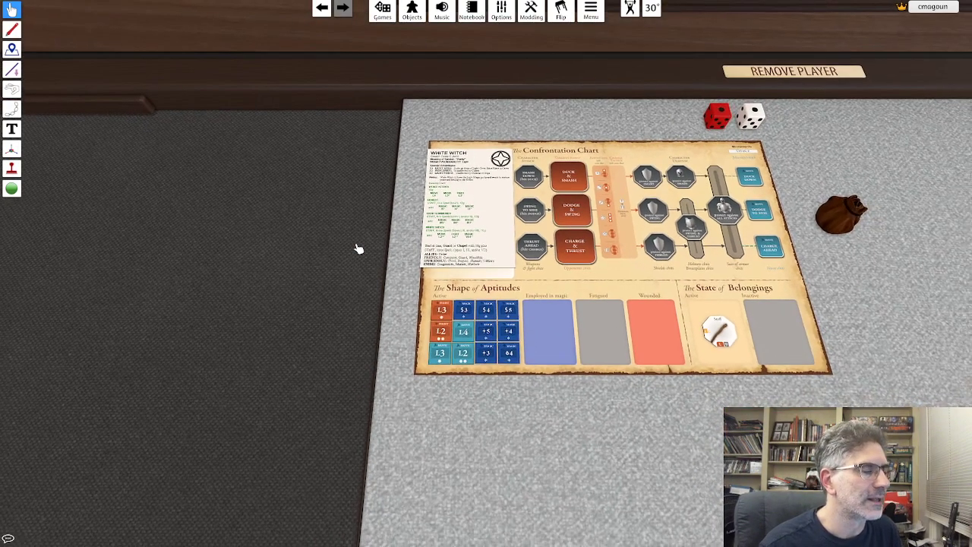
scroll(358, 250, "up", 5)
scroll(358, 249, "down", 2)
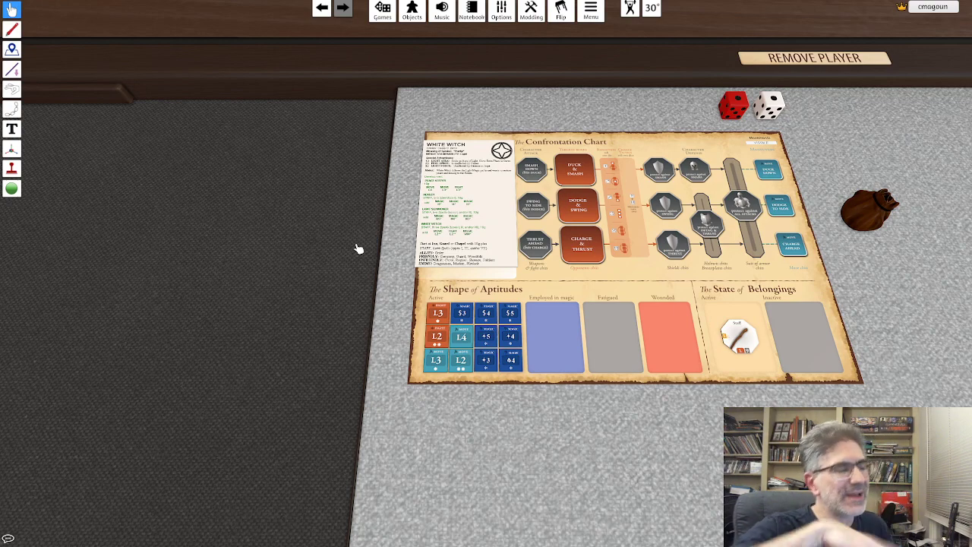
scroll(359, 250, "up", 2)
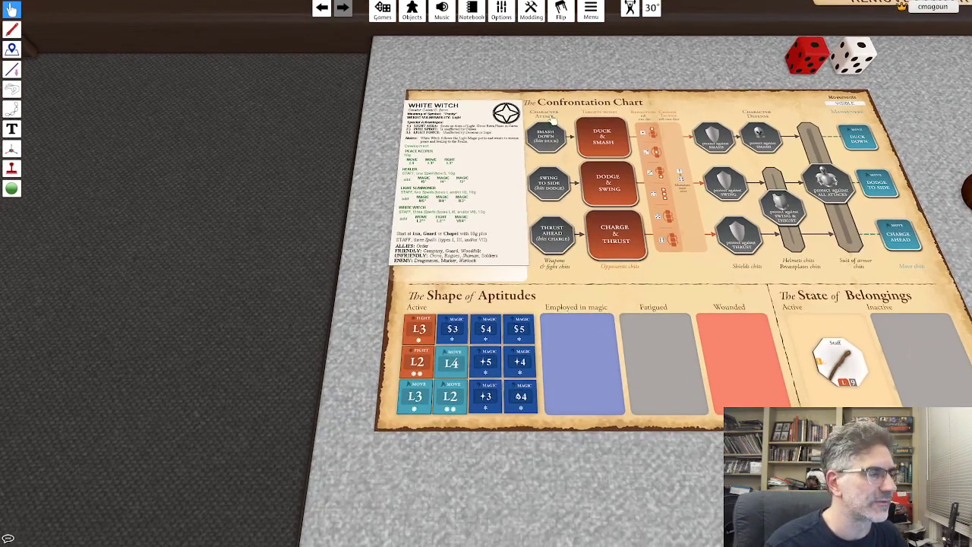
scroll(490, 357, "up", 2)
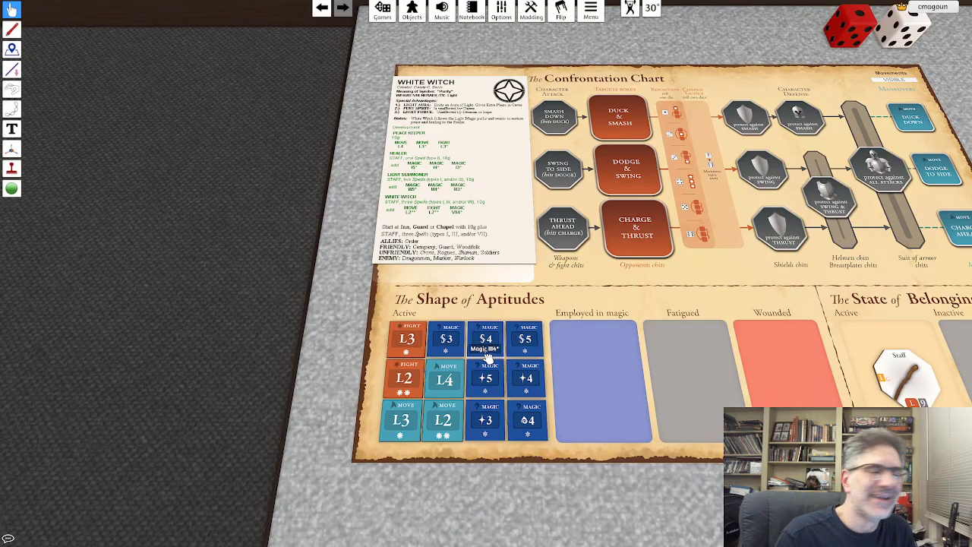
scroll(487, 358, "down", 5)
scroll(487, 358, "up", 3)
scroll(486, 360, "up", 2)
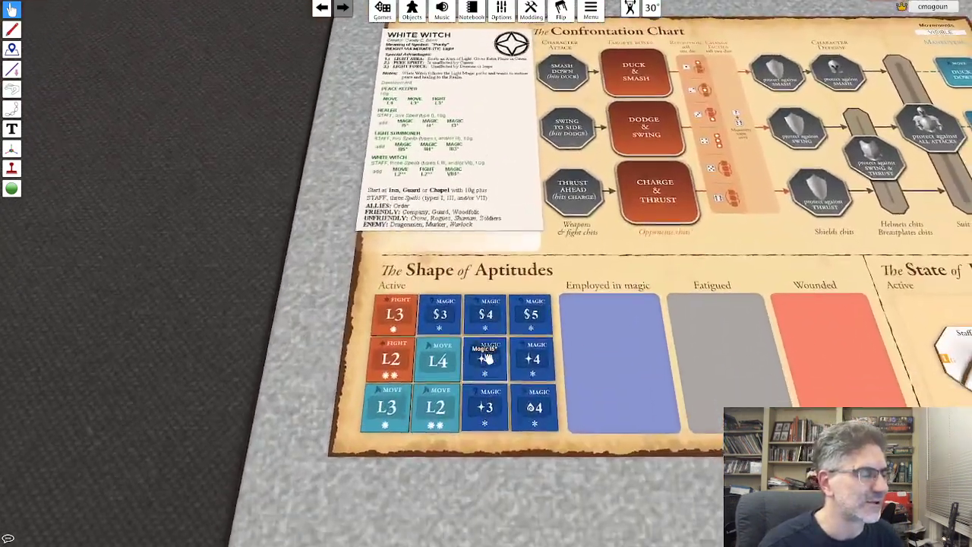
scroll(487, 357, "down", 2)
scroll(487, 357, "up", 3)
scroll(492, 455, "up", 2)
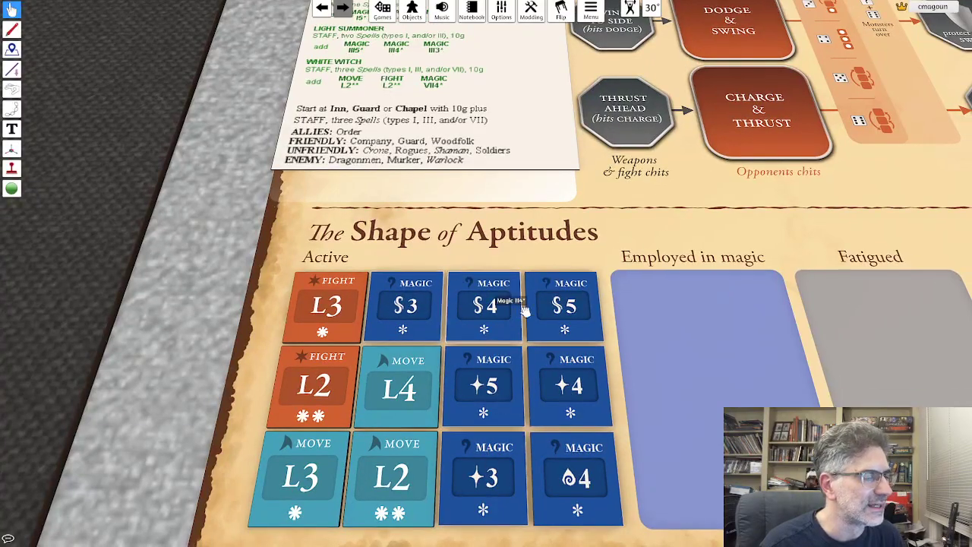
scroll(566, 380, "down", 3)
scroll(564, 398, "down", 1)
scroll(564, 397, "up", 4)
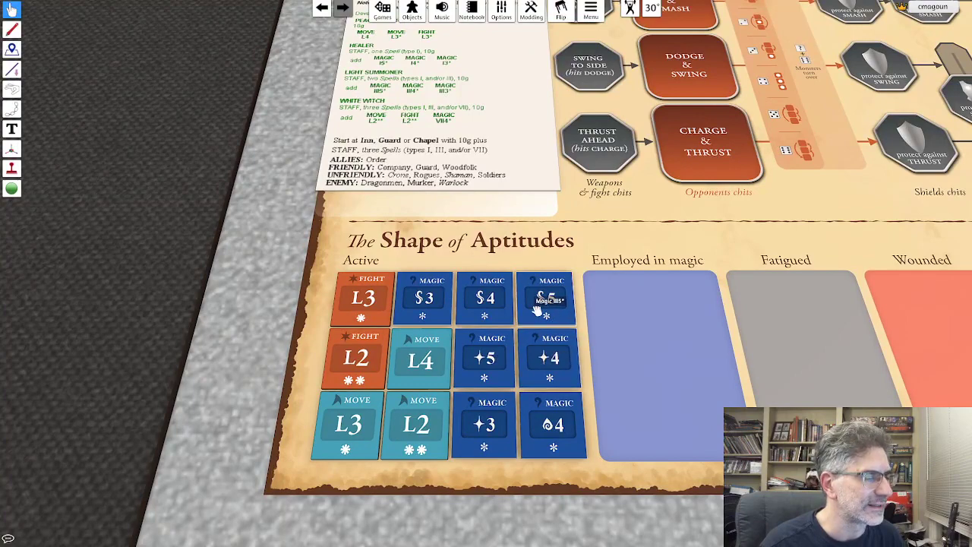
scroll(476, 325, "down", 2)
scroll(487, 380, "down", 1)
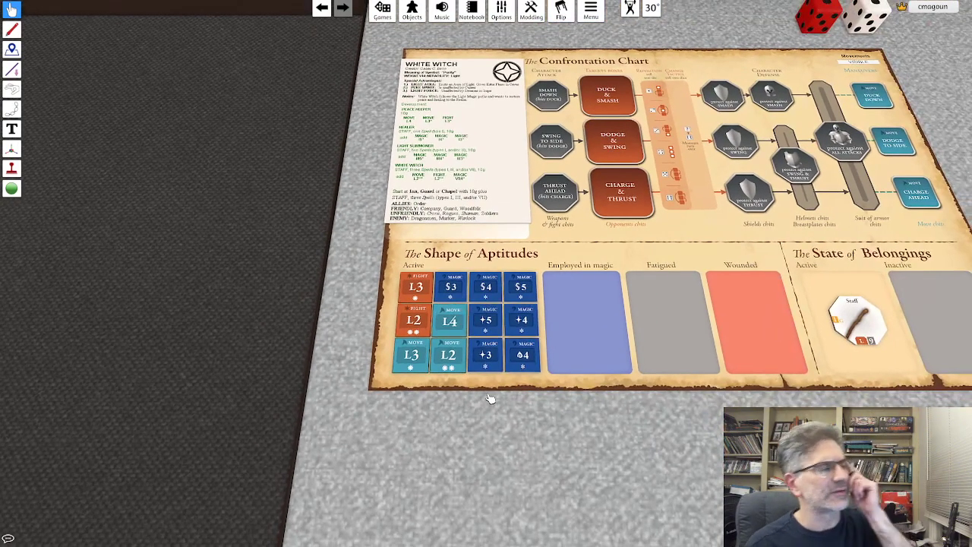